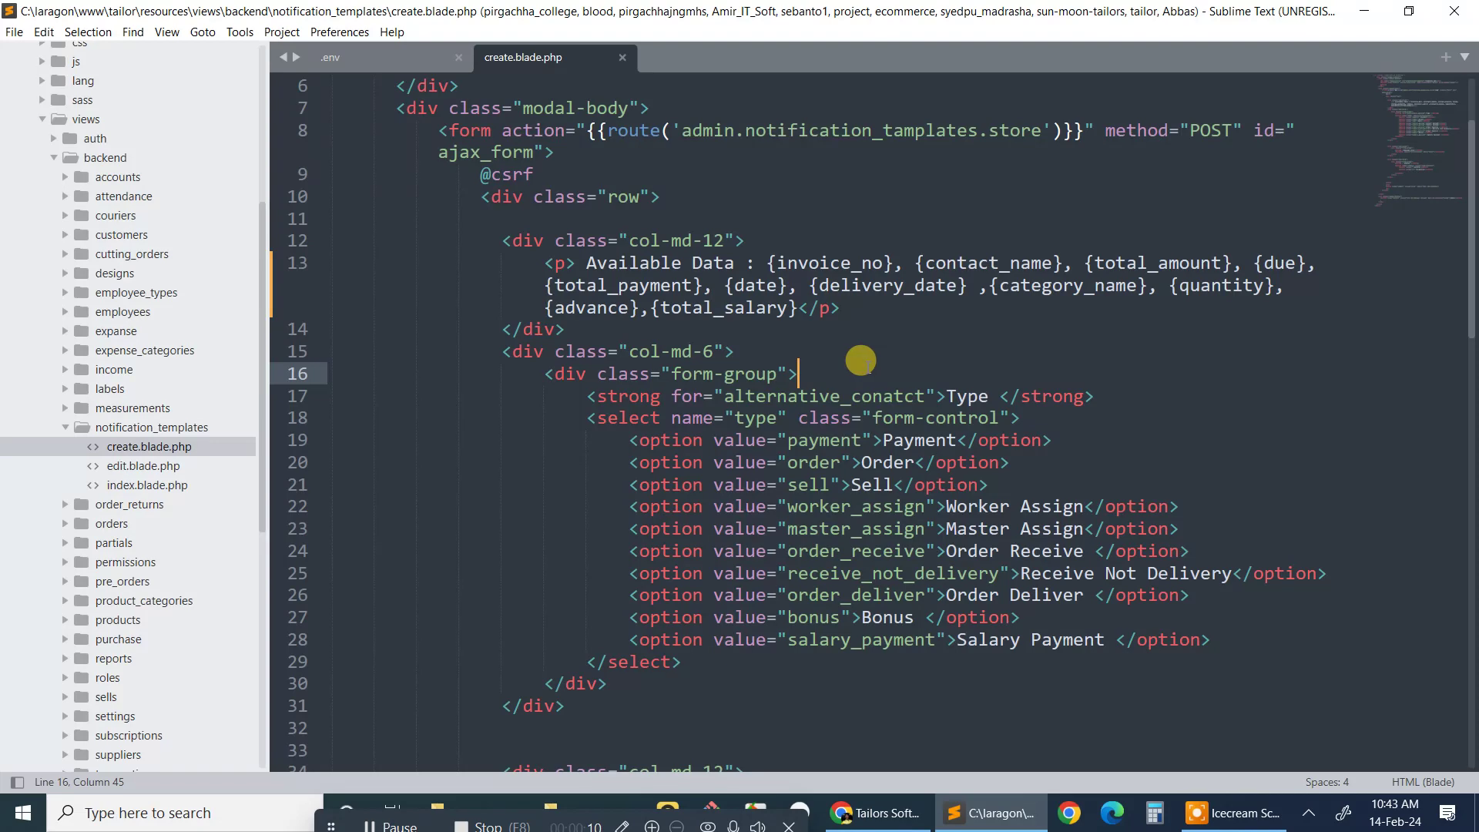
# Switch from the code editor to the Tailors Software site in Chrome and open its SMS Template list.
pyautogui.scroll(-6, 861, 361)
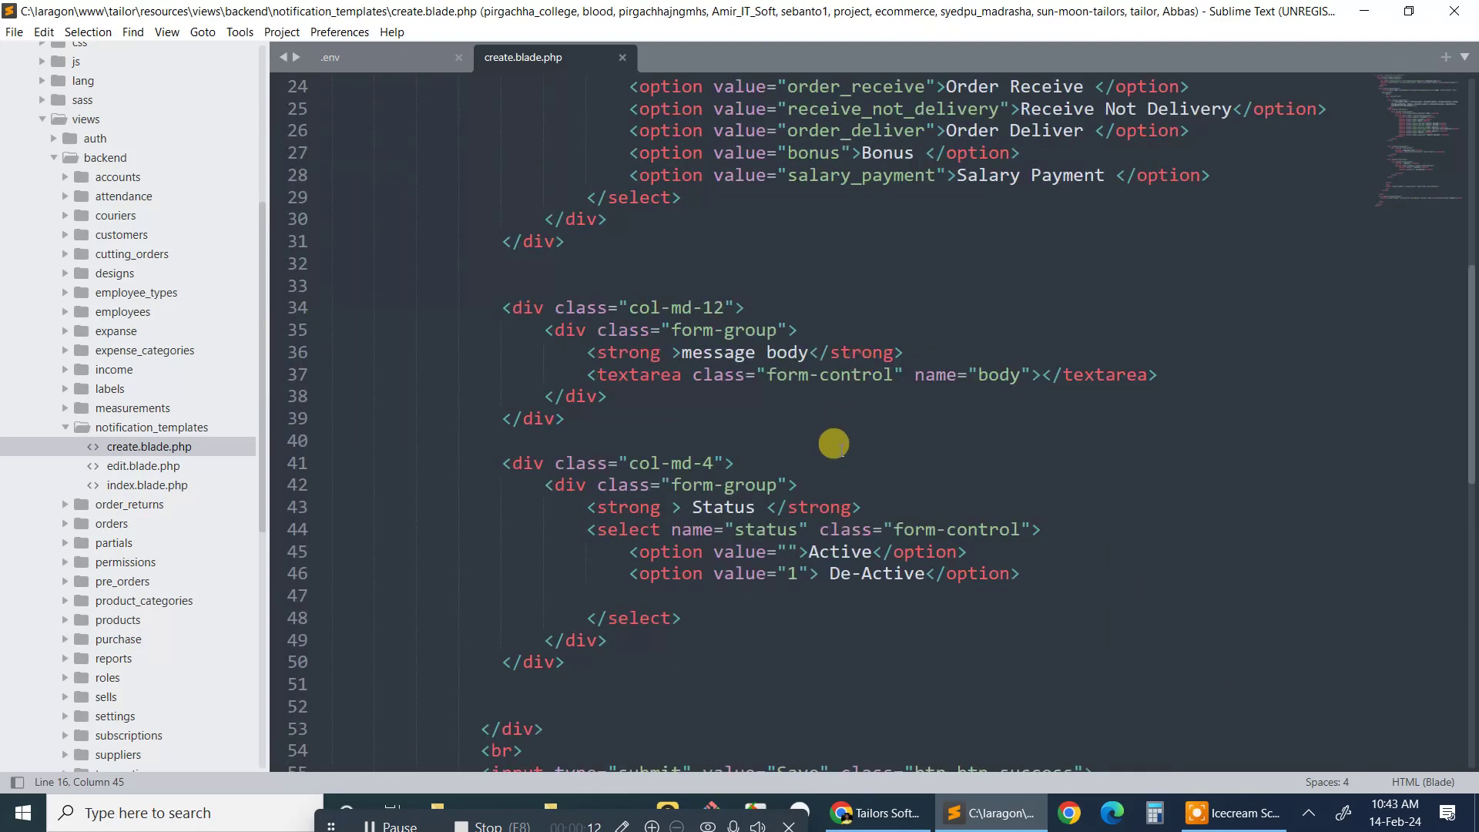
pyautogui.click(879, 810)
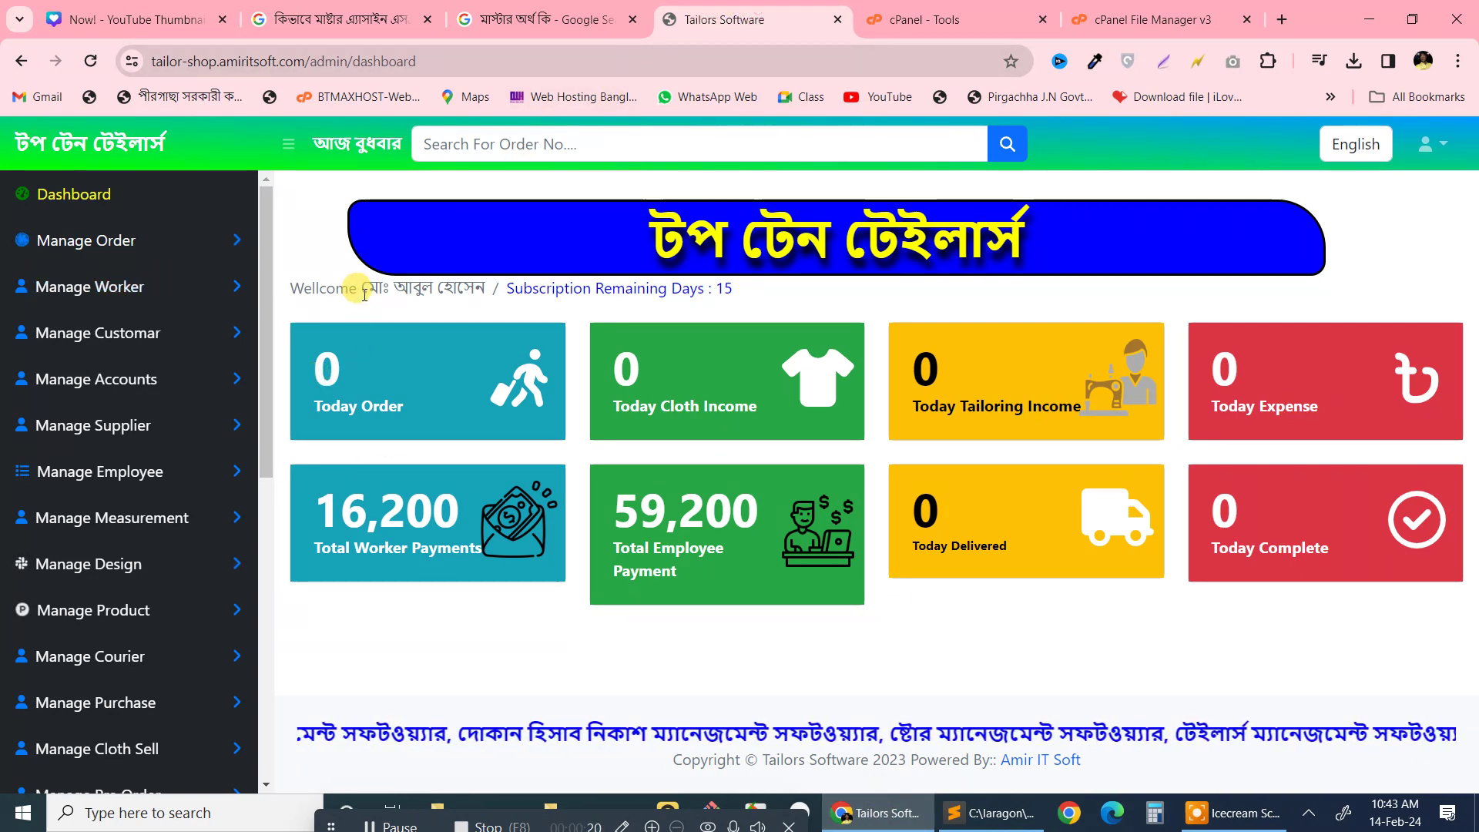
pyautogui.moveTo(357, 293); pyautogui.dragTo(399, 287)
pyautogui.click(395, 285)
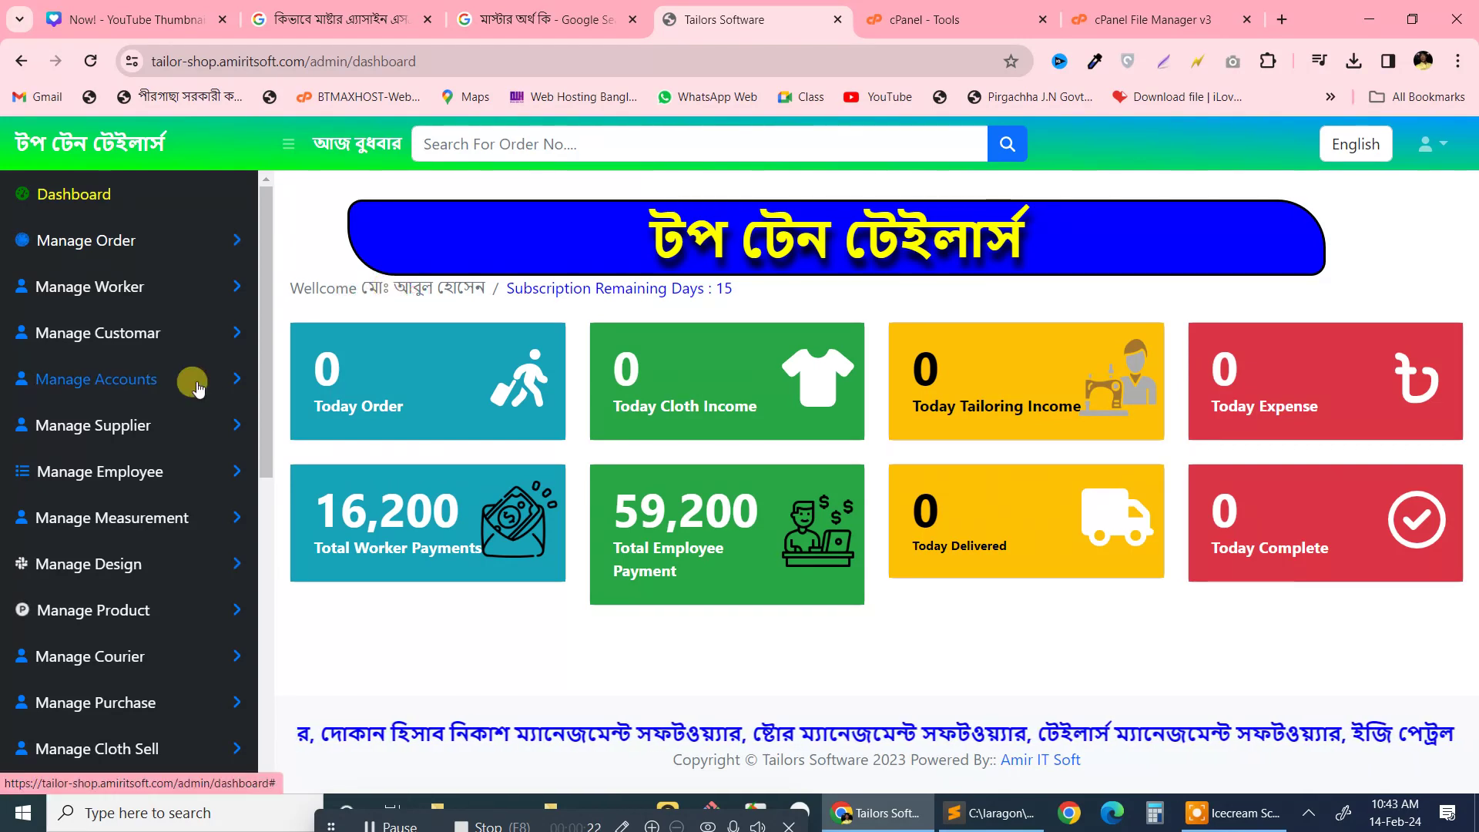
pyautogui.scroll(-1, 197, 387)
pyautogui.scroll(-5, 197, 388)
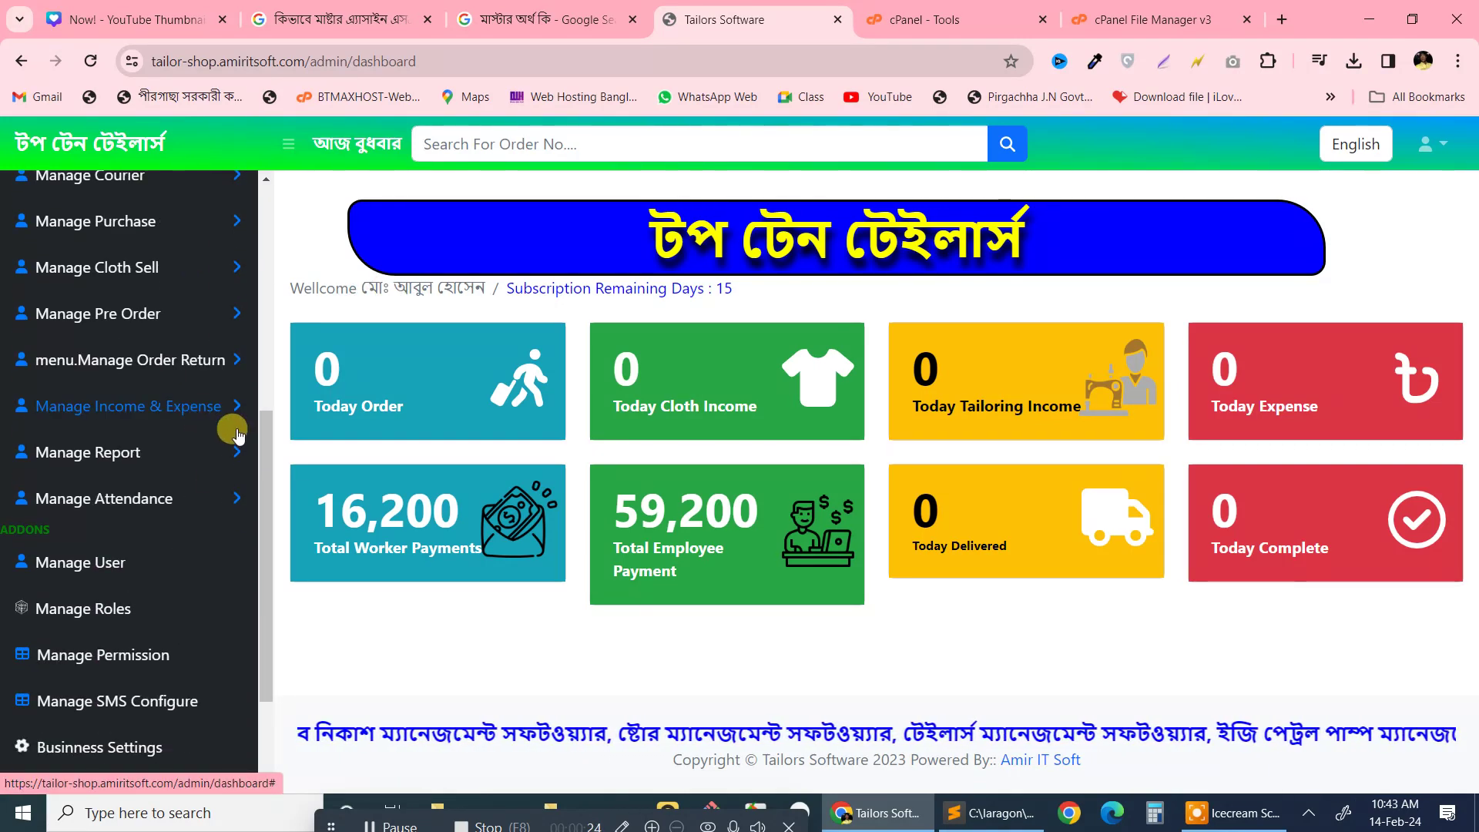
pyautogui.moveTo(265, 452); pyautogui.dragTo(257, 581)
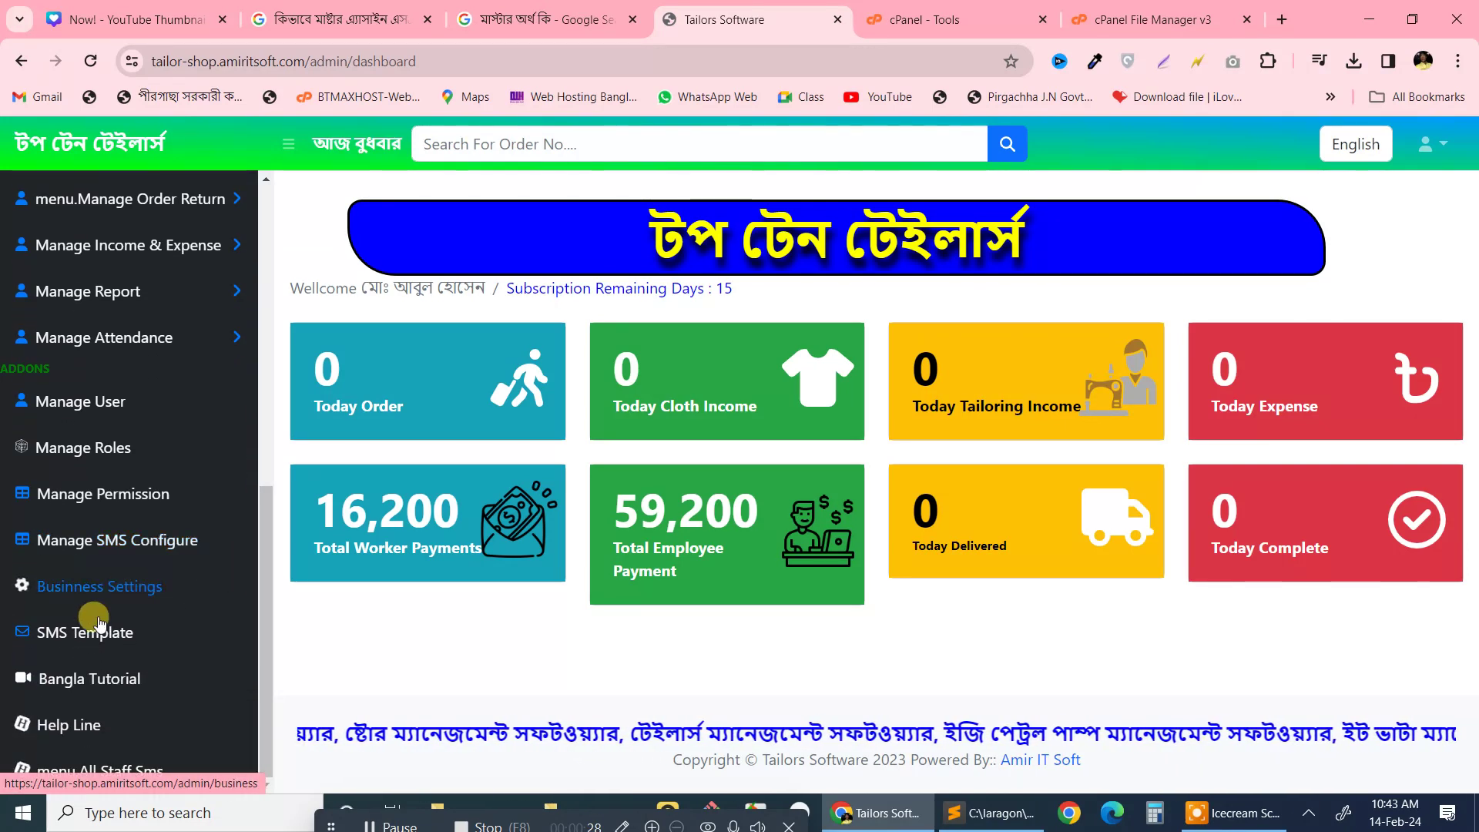
pyautogui.click(65, 639)
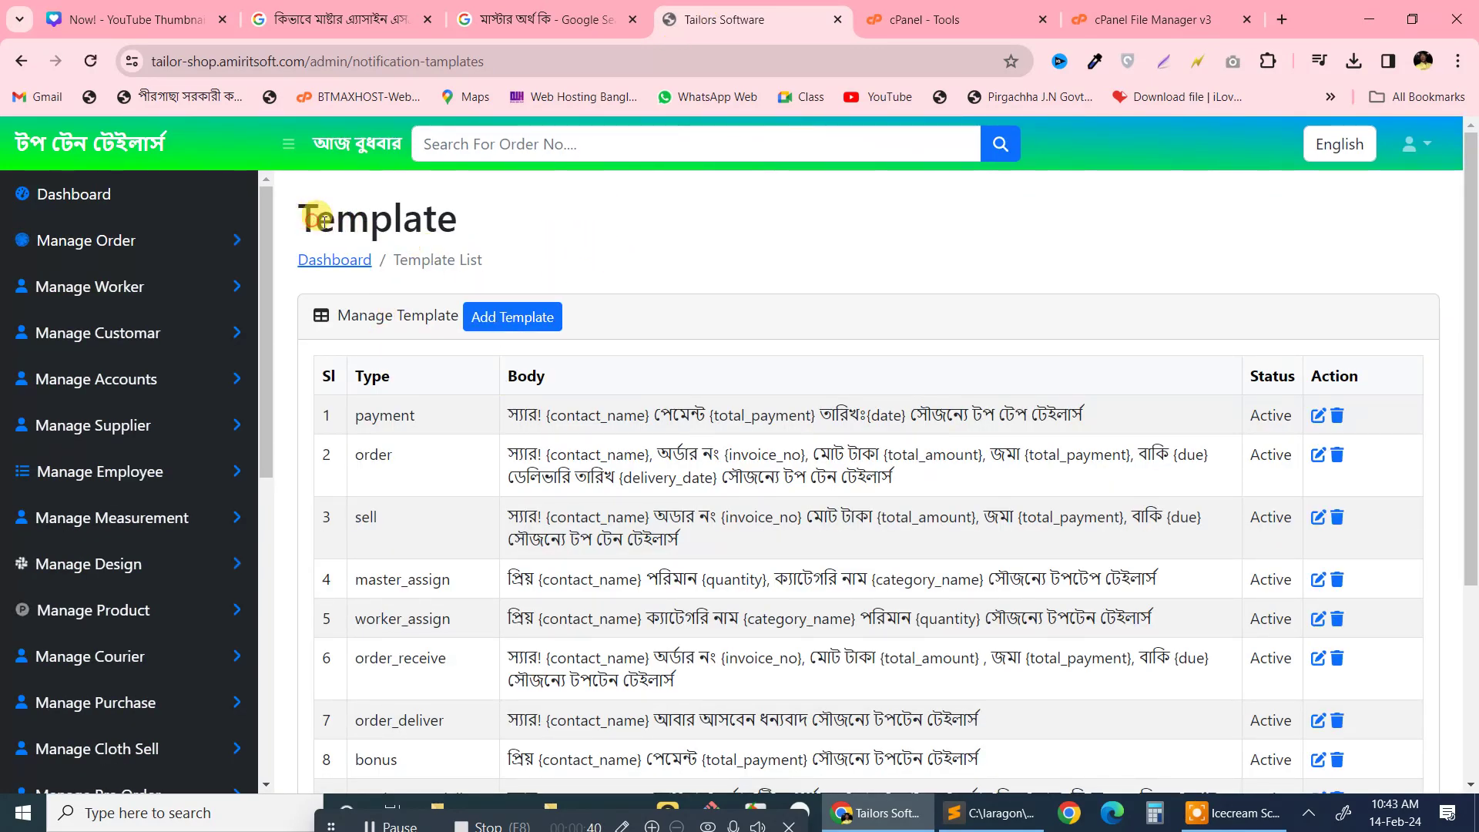
# Start adding a new template and set its type to Salary Payment.
pyautogui.moveTo(312, 219); pyautogui.dragTo(552, 220)
pyautogui.click(524, 231)
pyautogui.scroll(-3, 518, 241)
pyautogui.scroll(3, 518, 241)
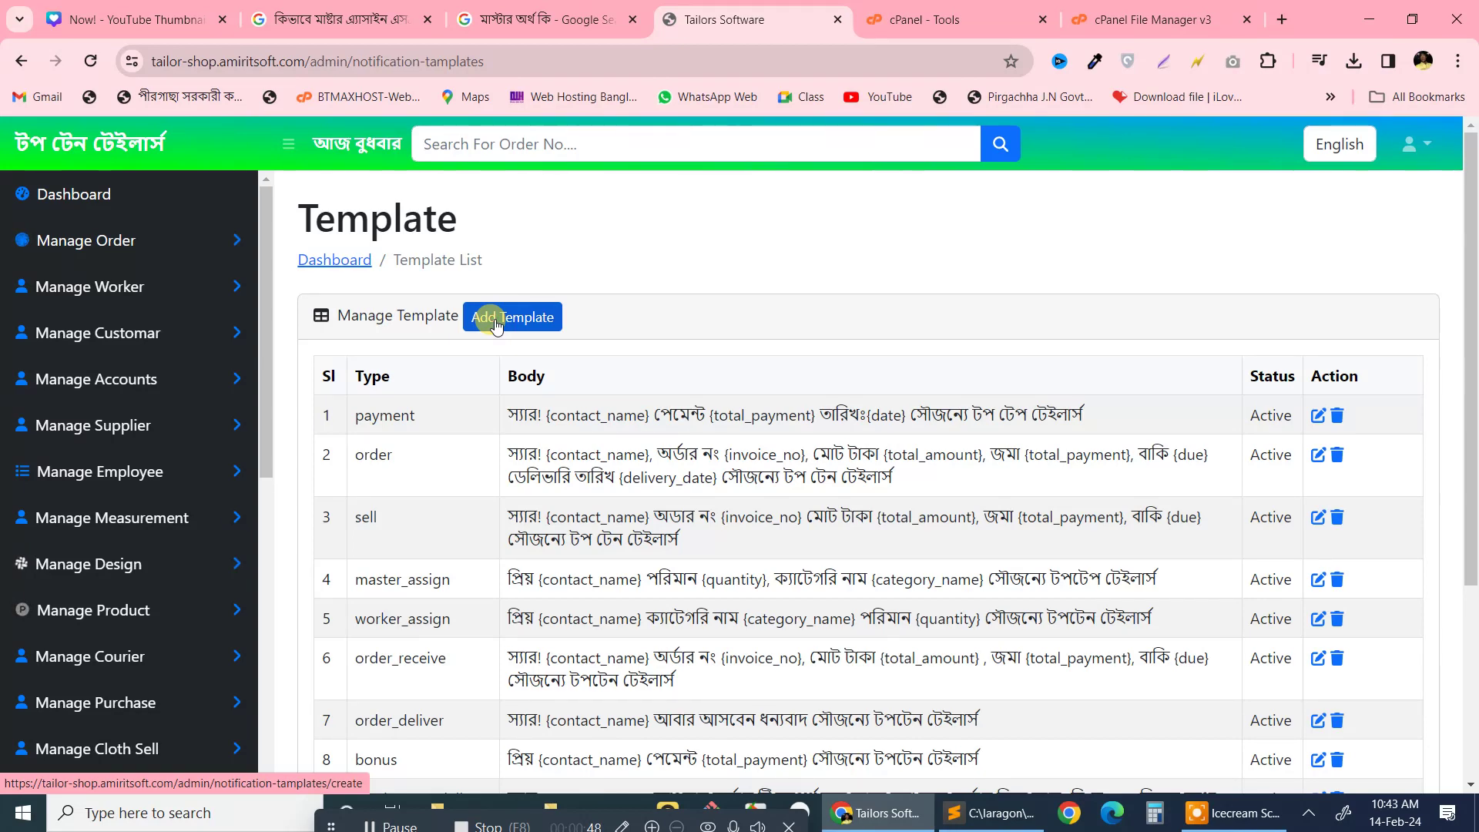
pyautogui.click(496, 322)
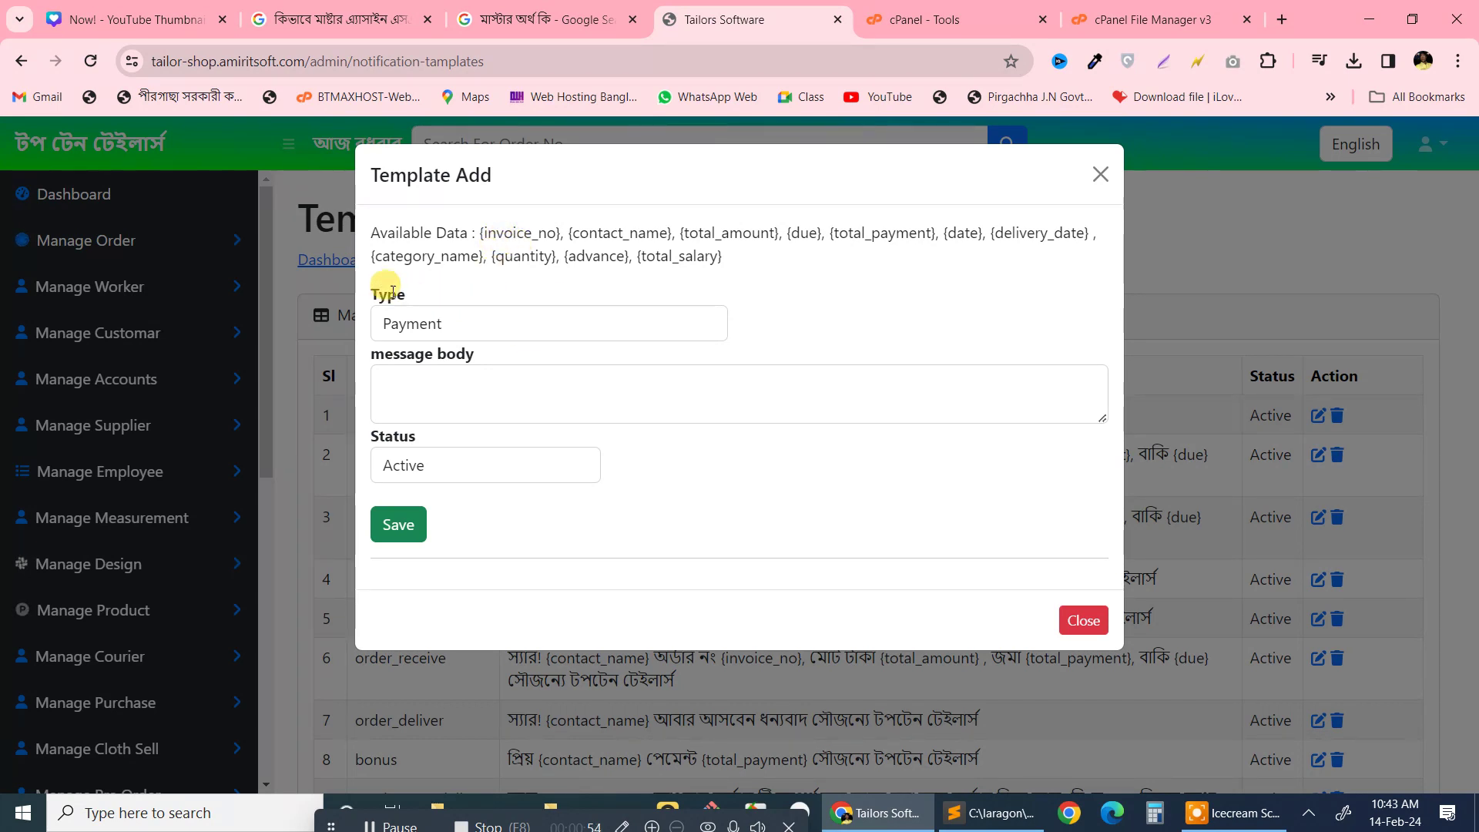
pyautogui.moveTo(372, 292); pyautogui.dragTo(412, 294)
pyautogui.click(412, 294)
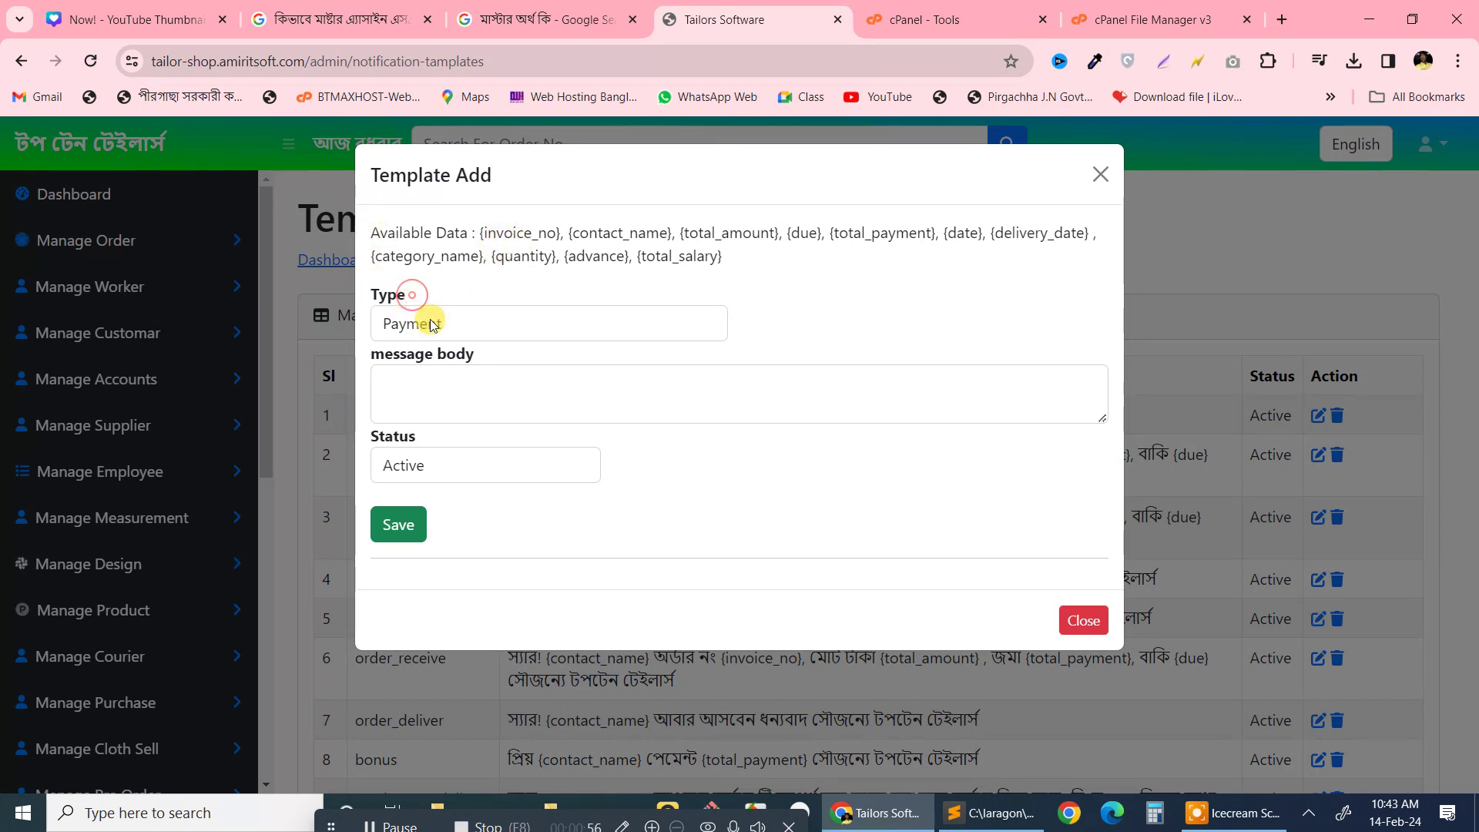
pyautogui.click(472, 323)
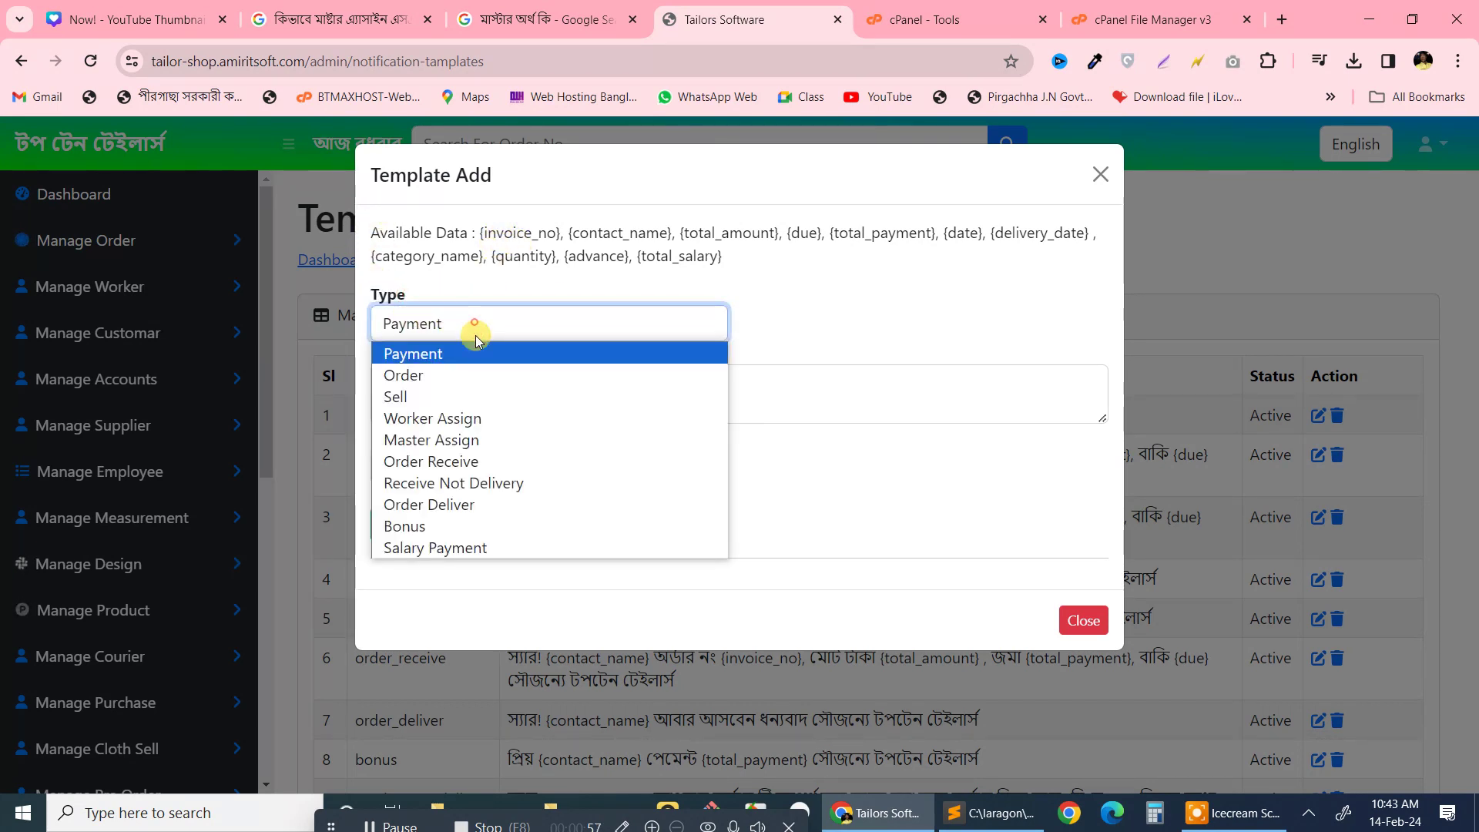
pyautogui.click(464, 548)
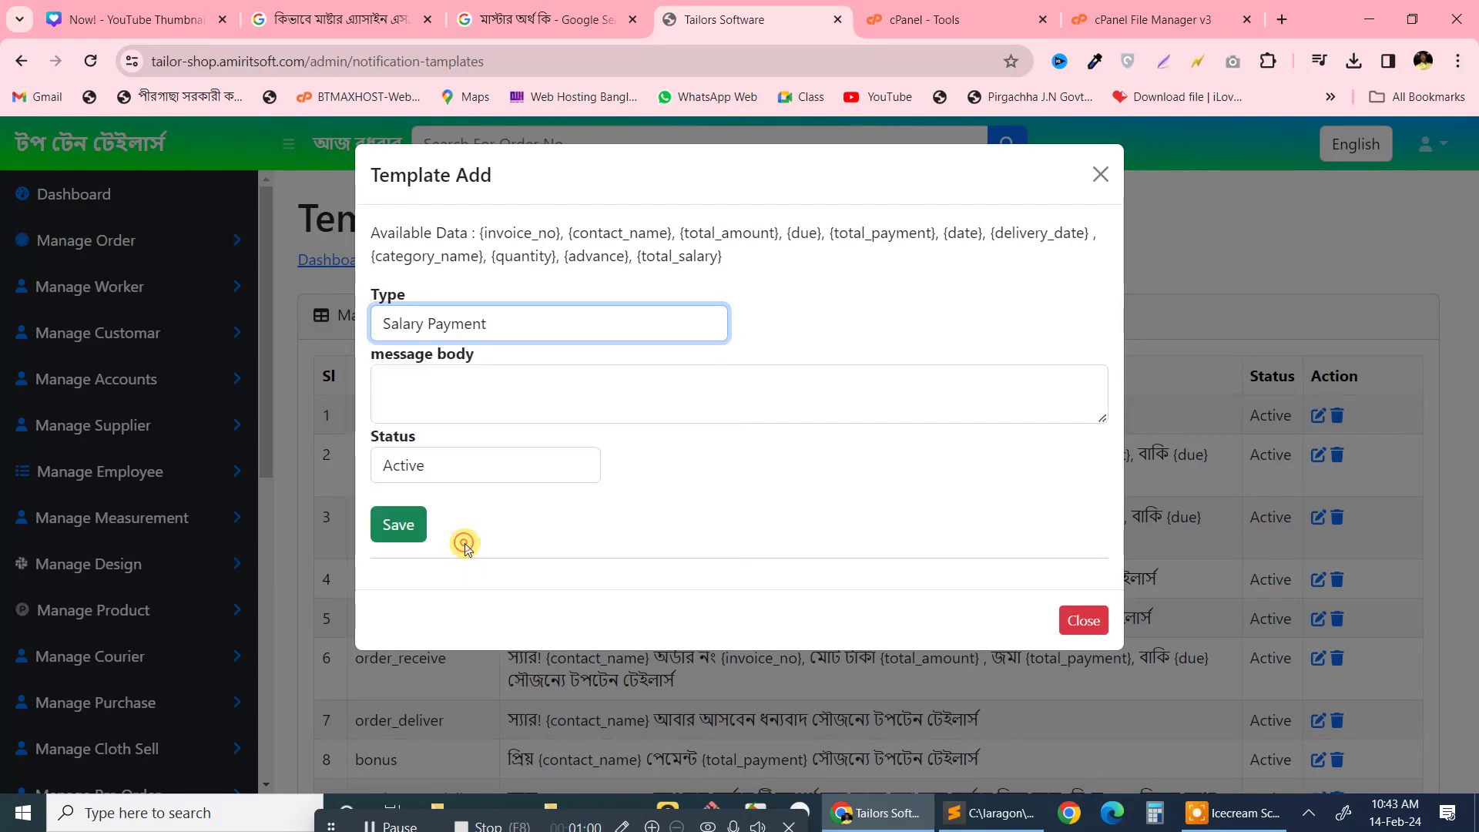
# Switch the Bijoy keyboard's input mode to Unicode for writing the message body in Bangla.
pyautogui.click(476, 391)
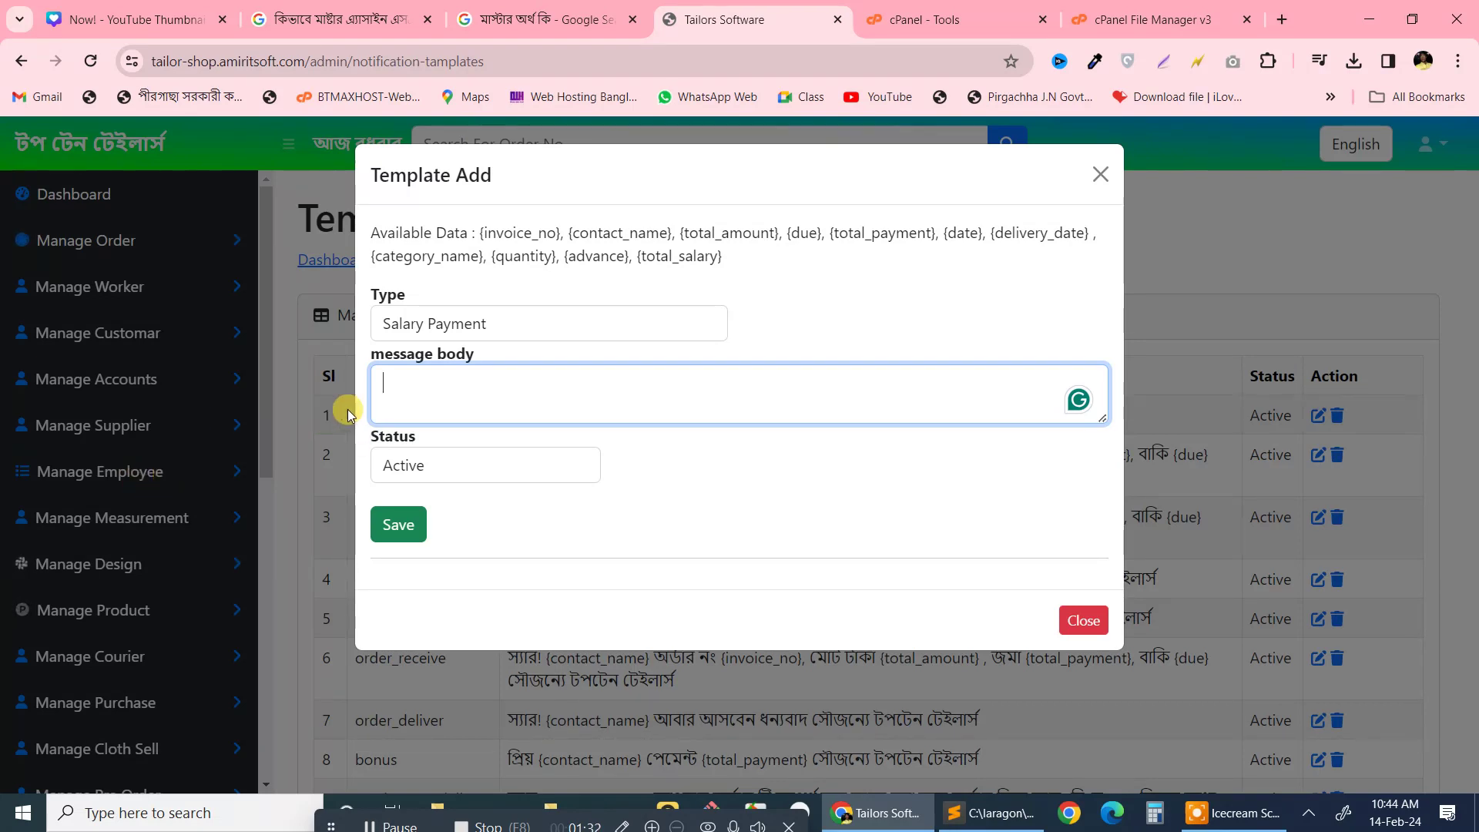
pyautogui.click(397, 383)
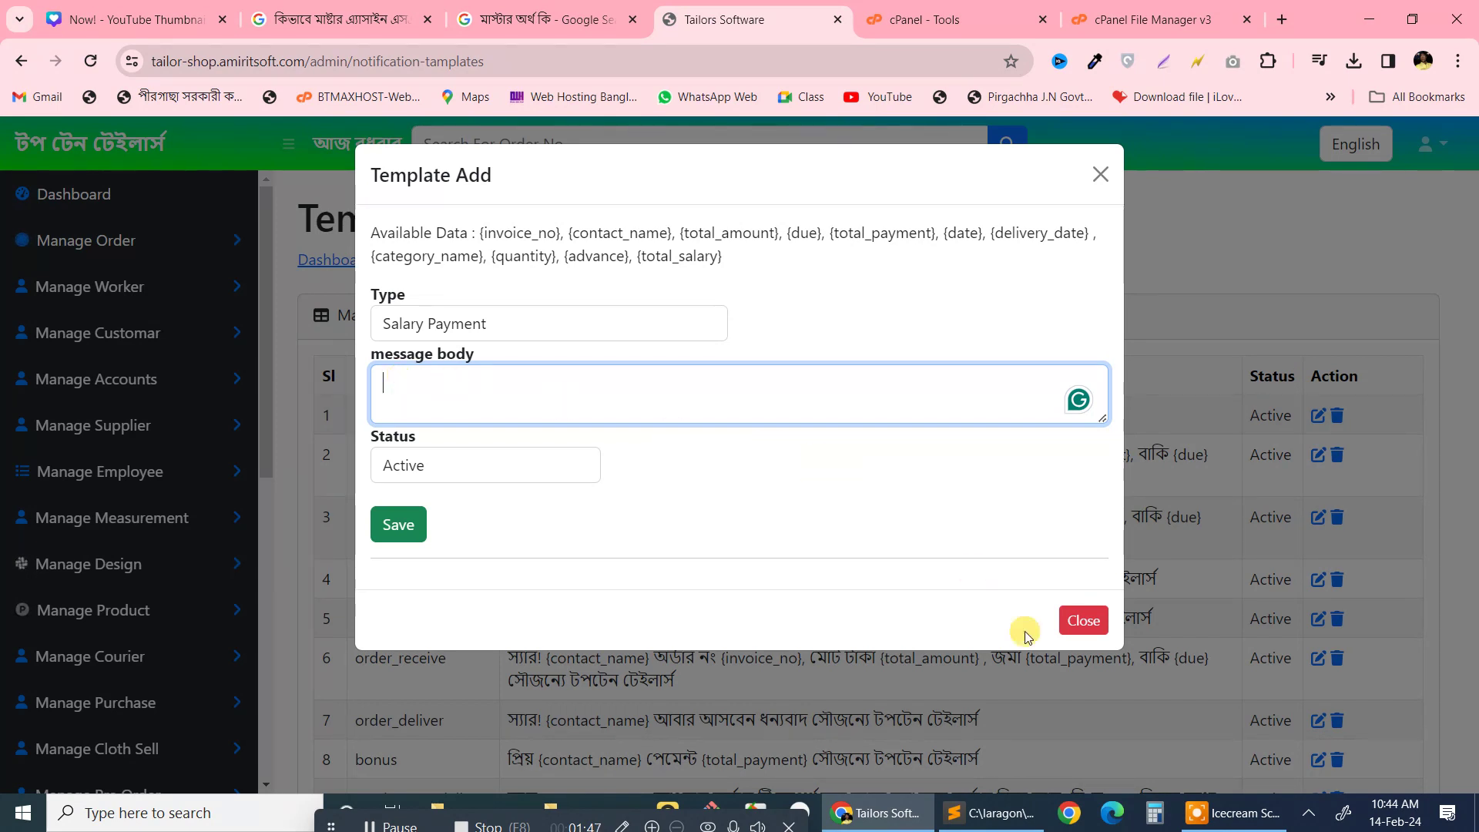
pyautogui.click(1308, 812)
pyautogui.rightClick(1333, 737)
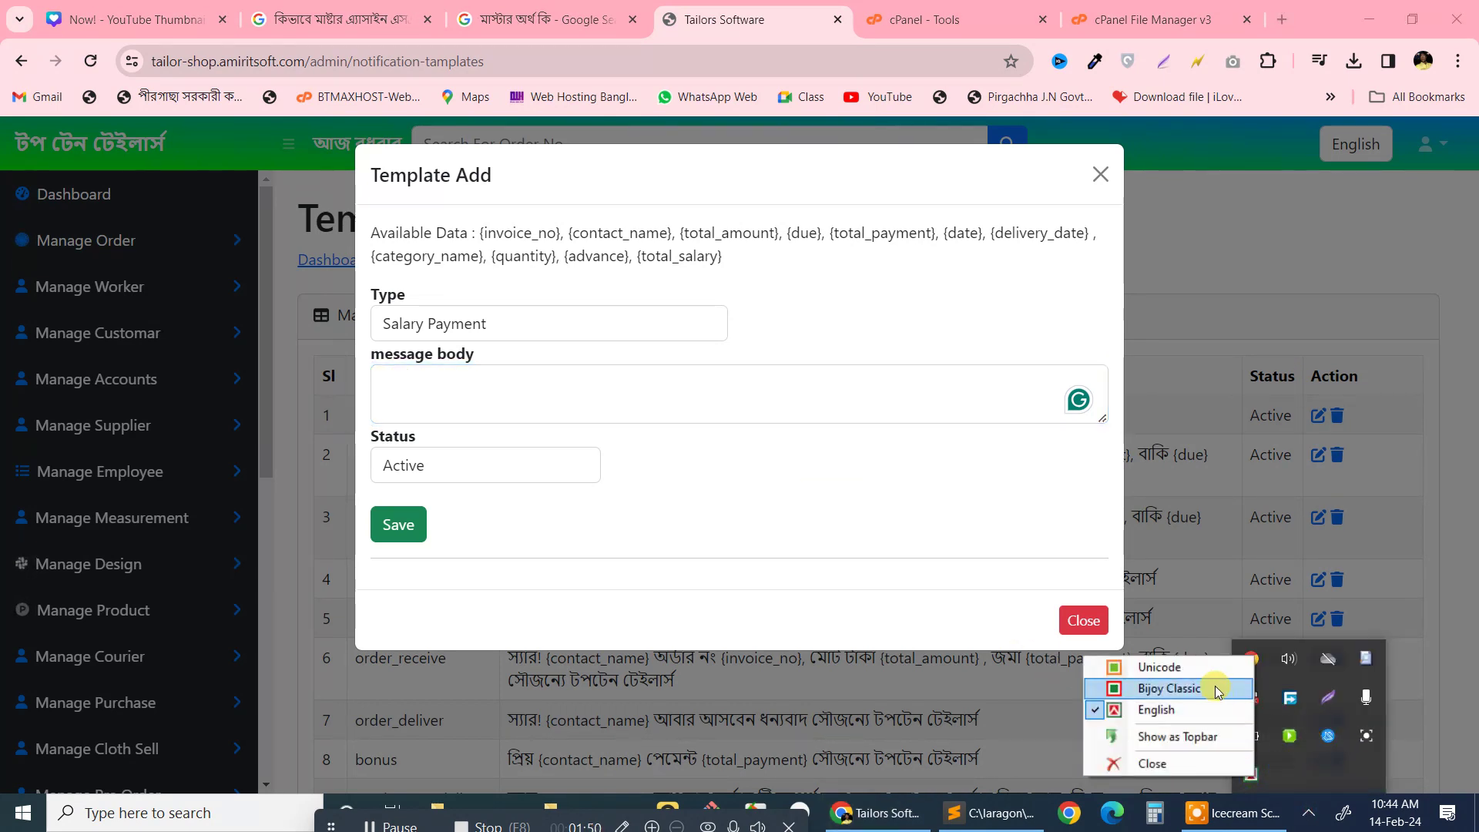
pyautogui.click(1211, 672)
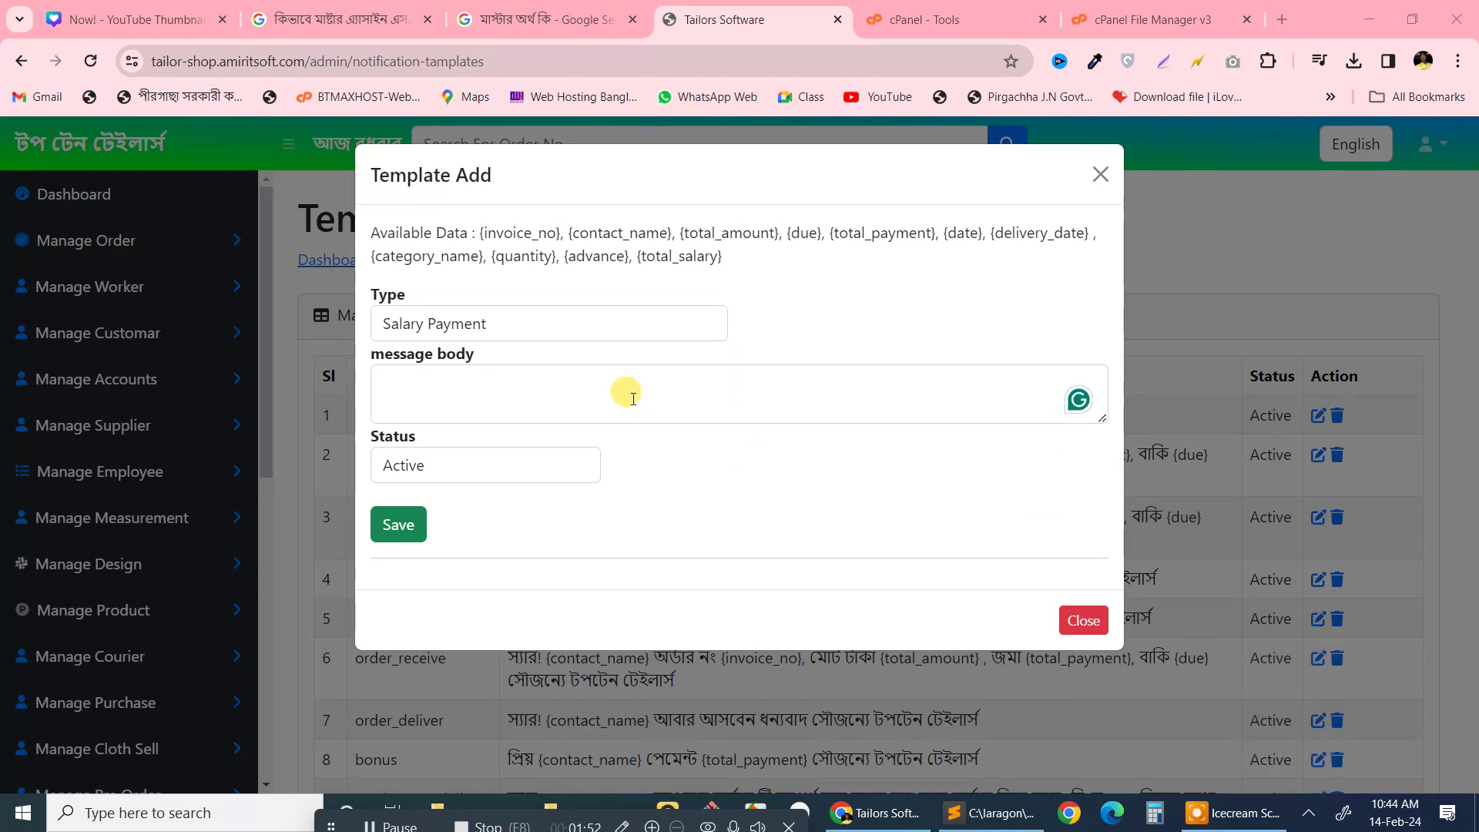
# Begin the message body with "প্রিয়" followed by the {contact_name} placeholder copied from the available data.
pyautogui.click(498, 391)
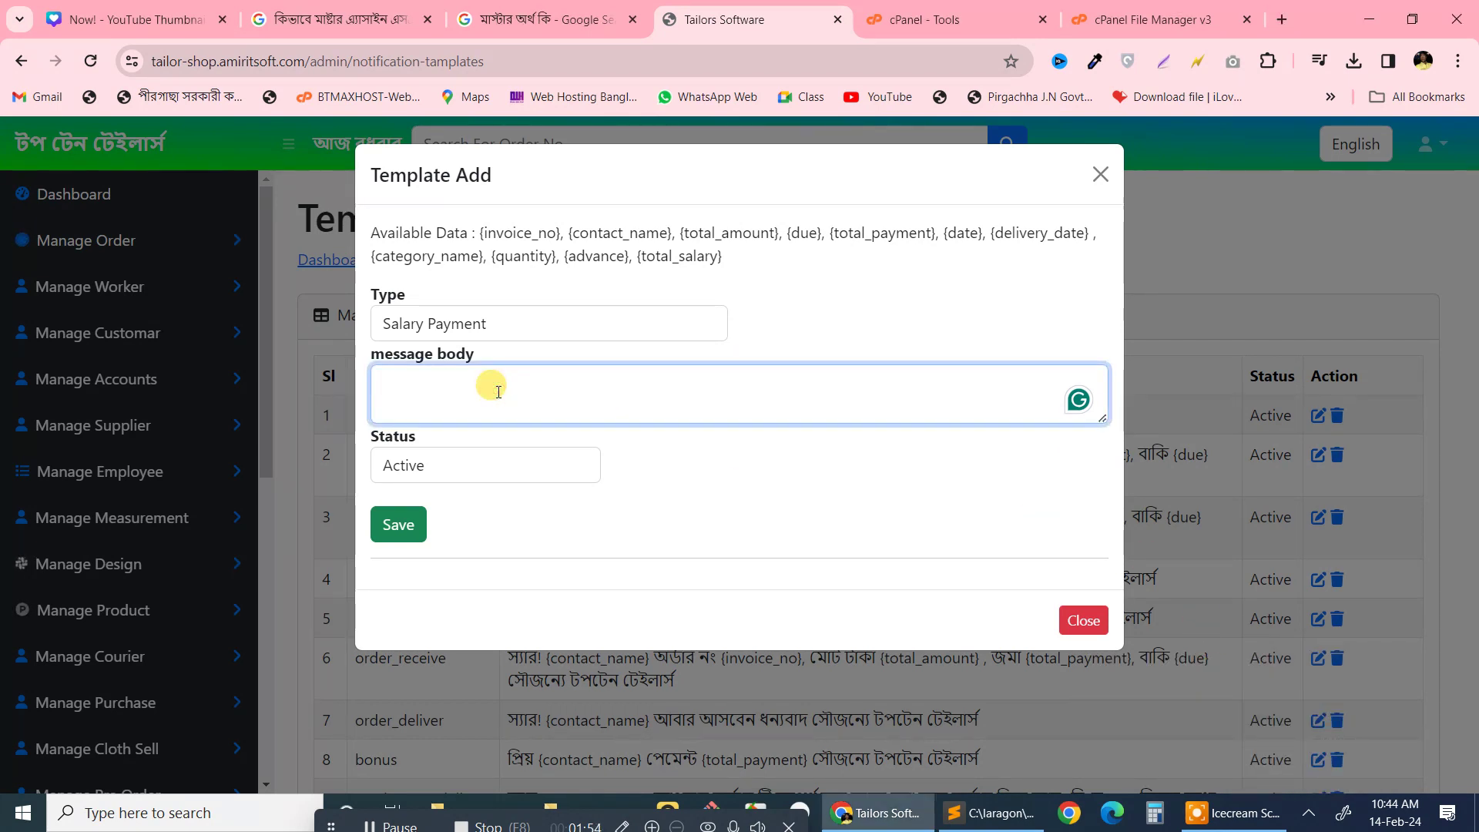
pyautogui.write('প্রিয়')
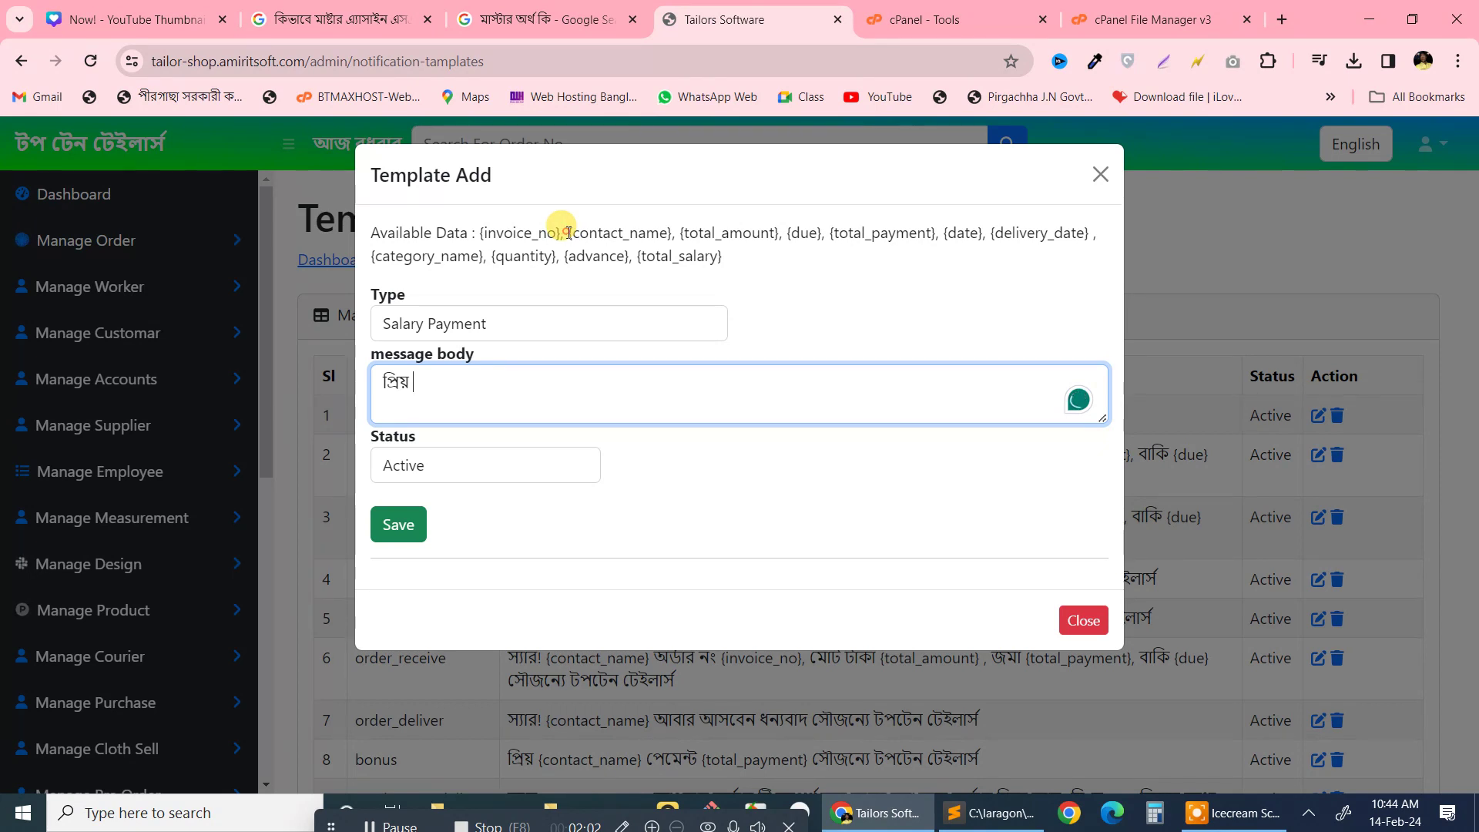
pyautogui.moveTo(566, 233); pyautogui.dragTo(672, 231)
pyautogui.hotkey('ctrl', 'c')
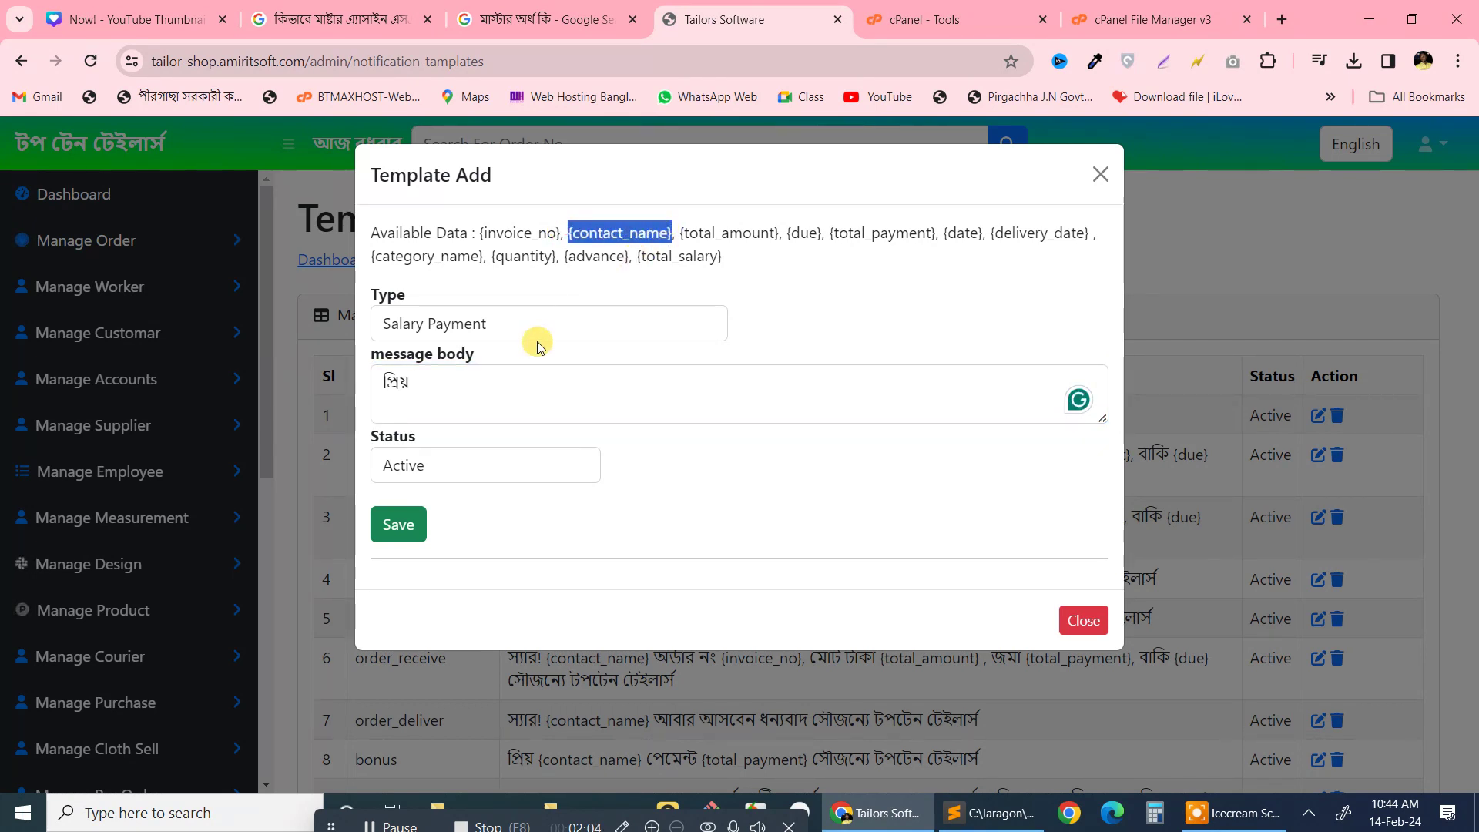
pyautogui.click(467, 385)
pyautogui.hotkey('ctrl', 'v')
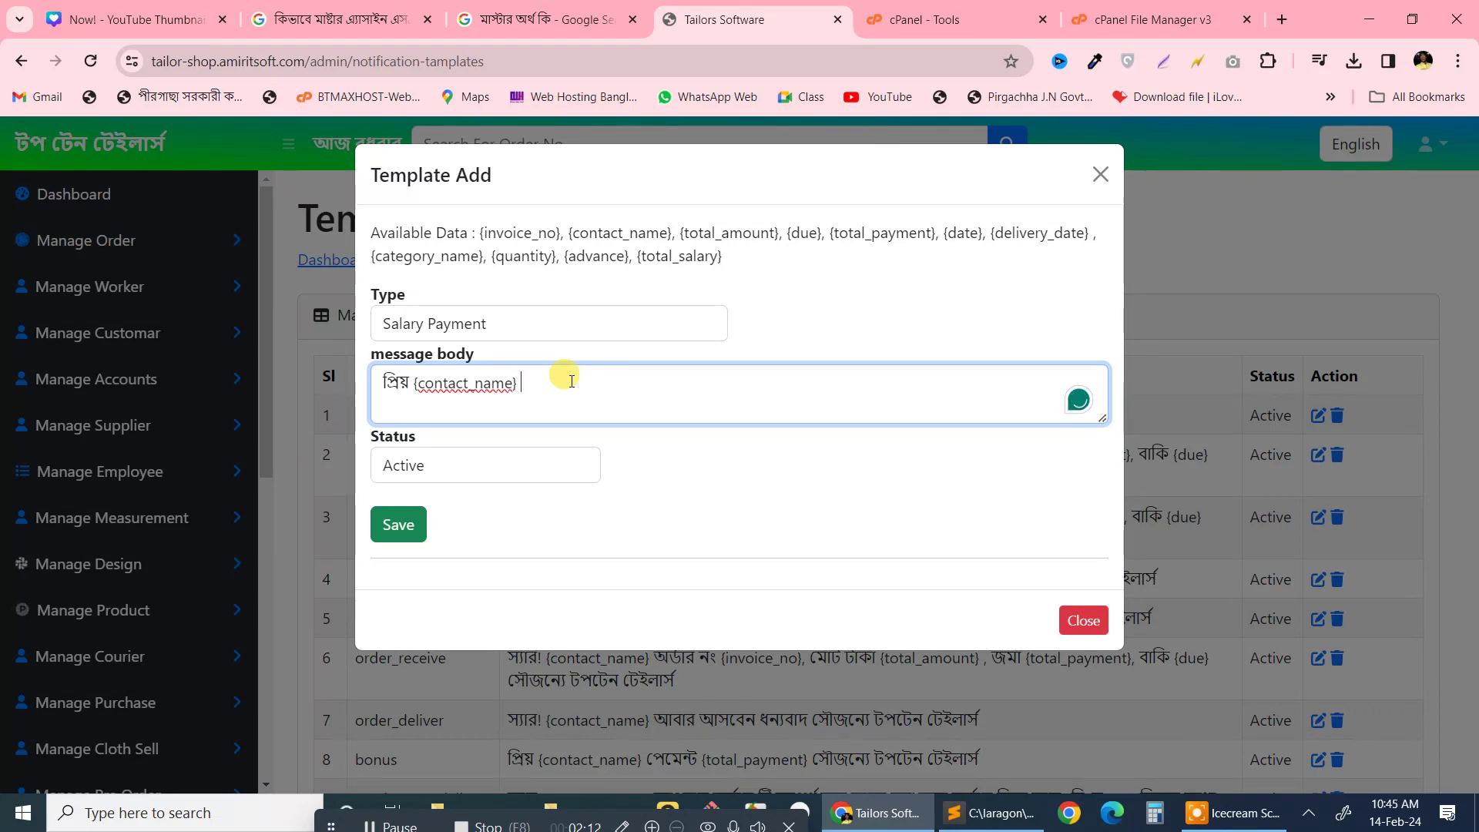
# Add "মোট বেতন" and the {total_salary} placeholder to the message body, with a comma after each placeholder.
pyautogui.click(463, 383)
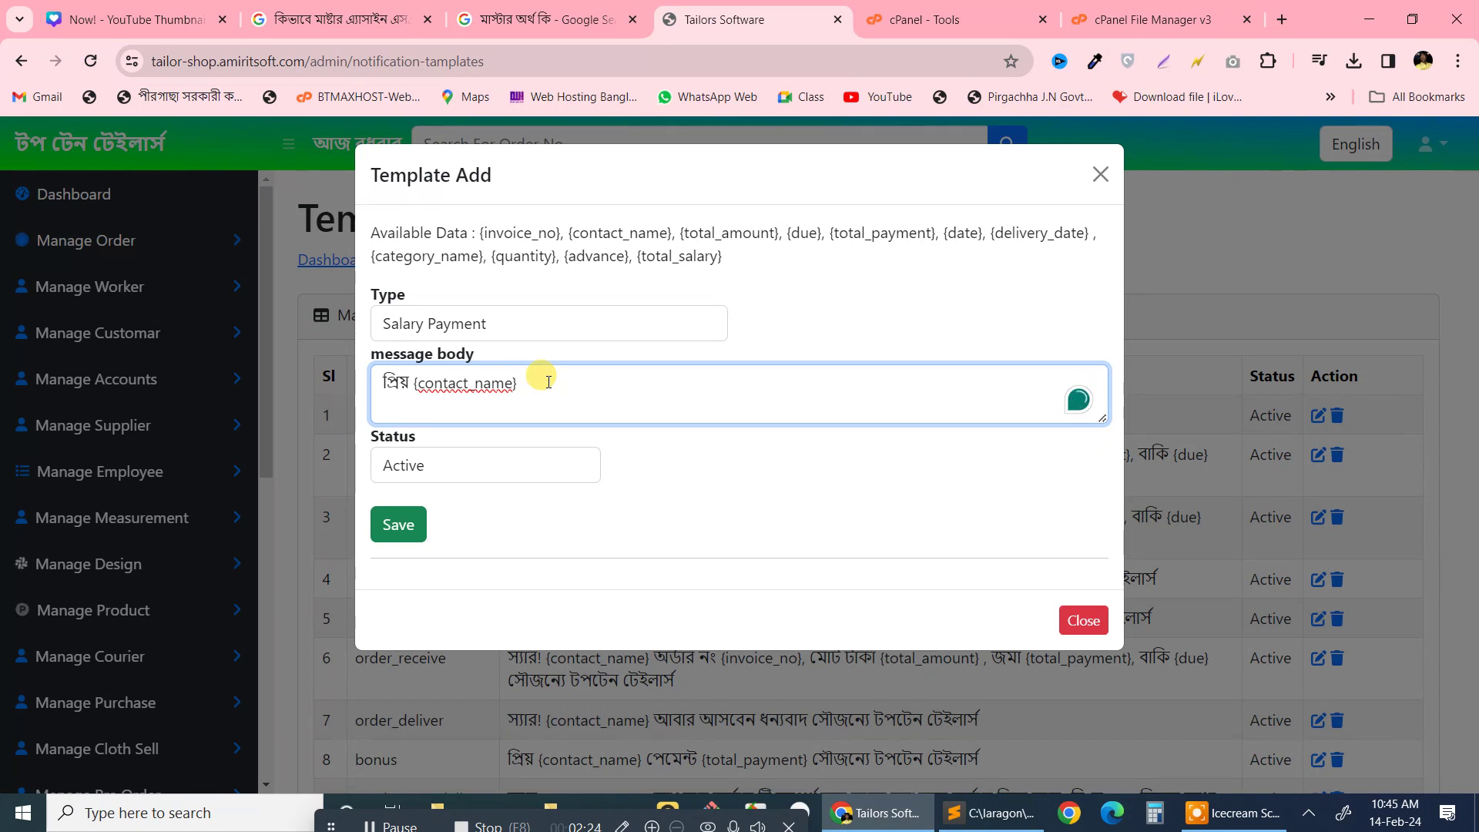
pyautogui.write('মোট বেতন')
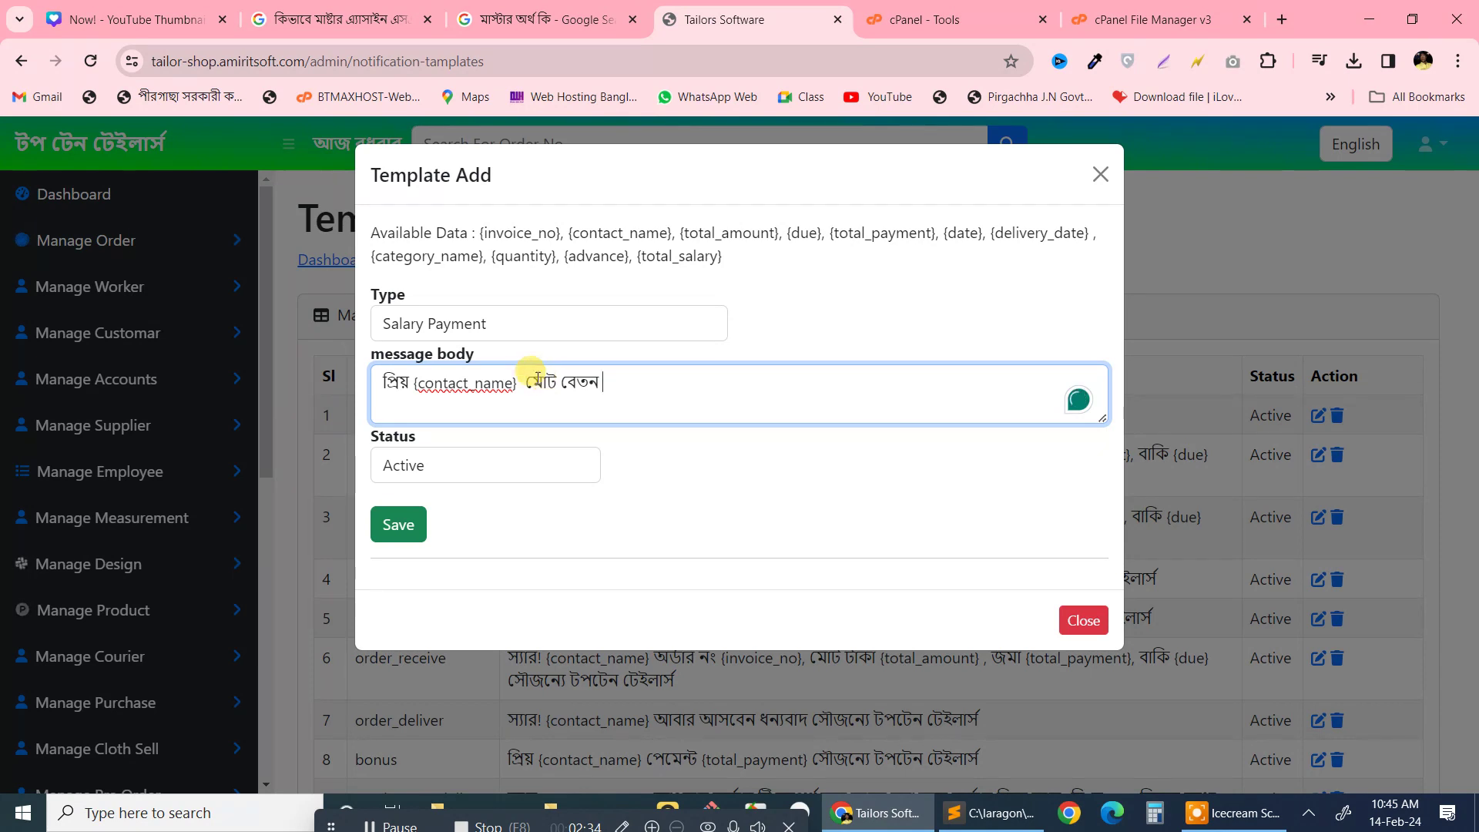
pyautogui.moveTo(636, 256); pyautogui.dragTo(716, 273)
pyautogui.hotkey('ctrl', 'c')
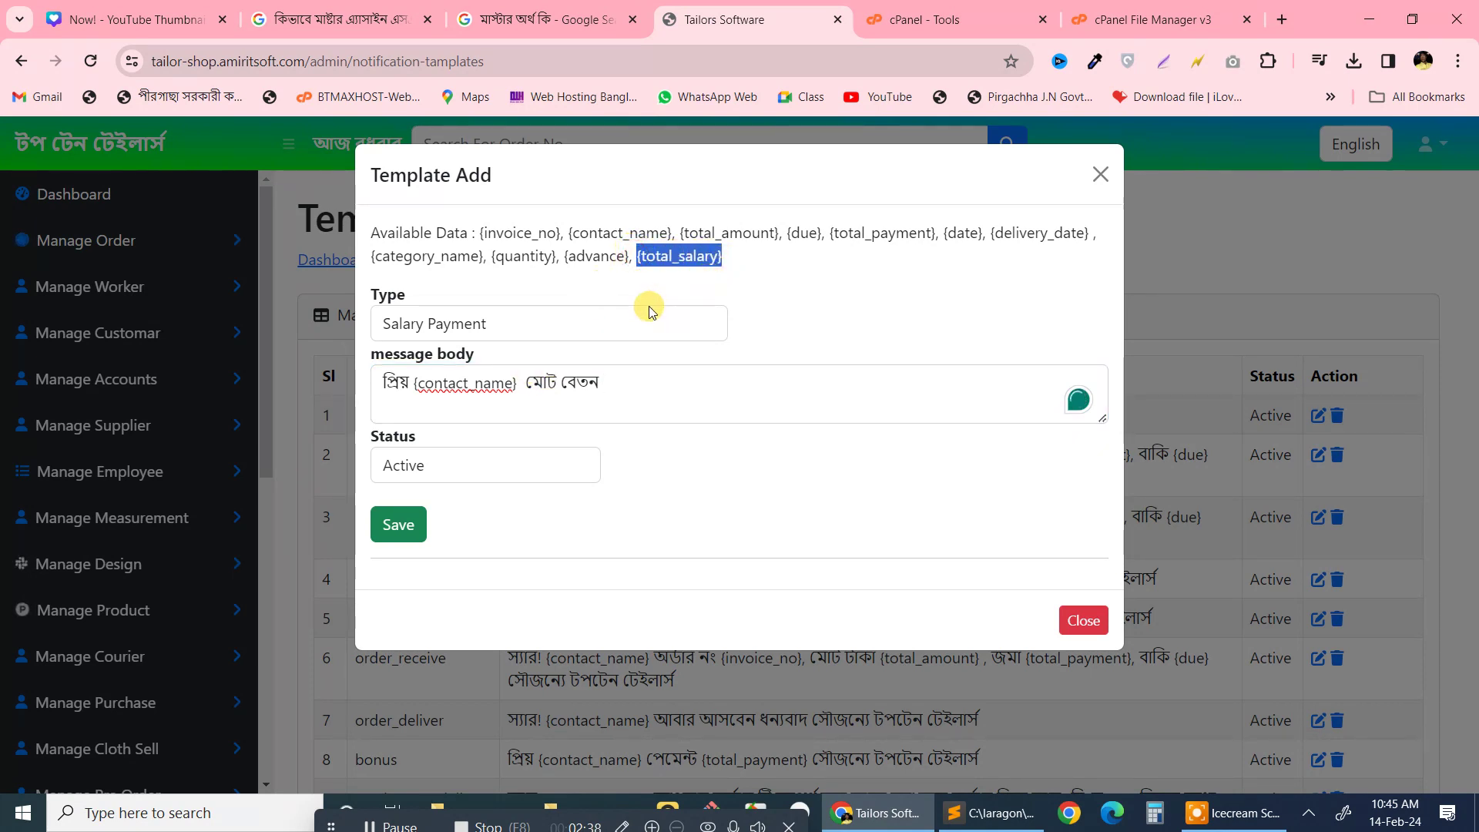
pyautogui.click(650, 380)
pyautogui.hotkey('ctrl', 'v')
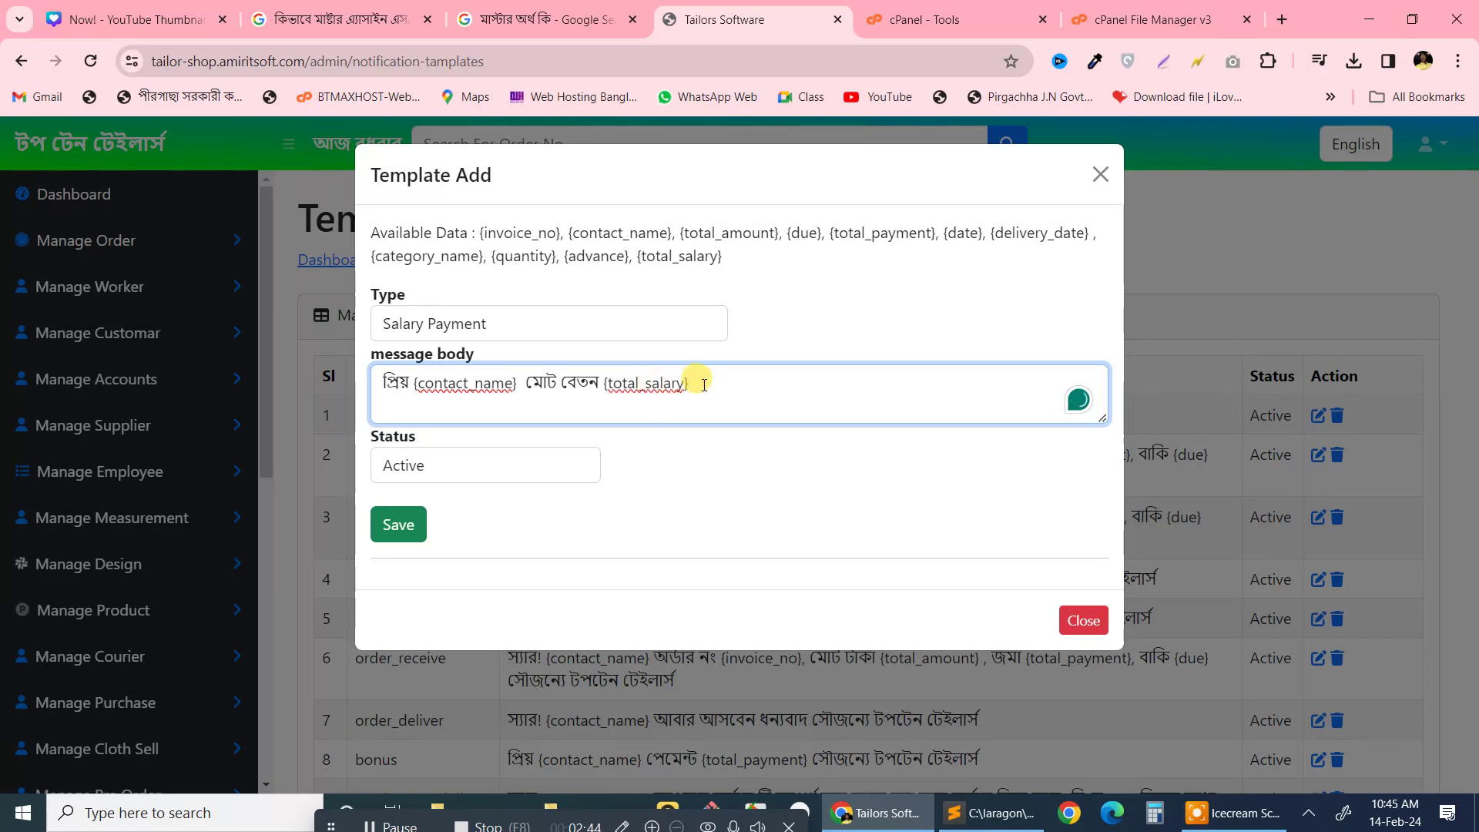
pyautogui.write(',')
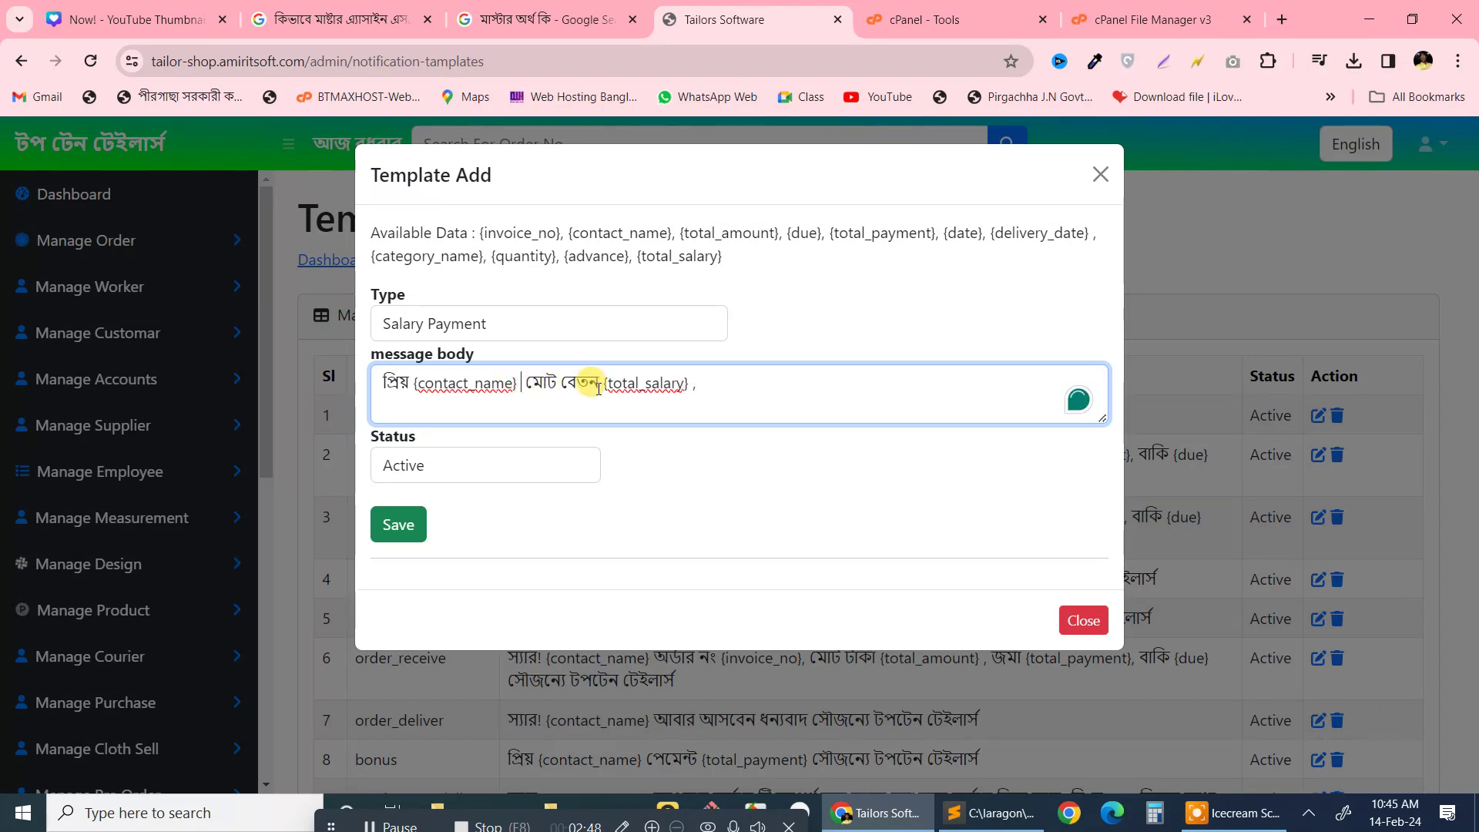
pyautogui.write(' ,')
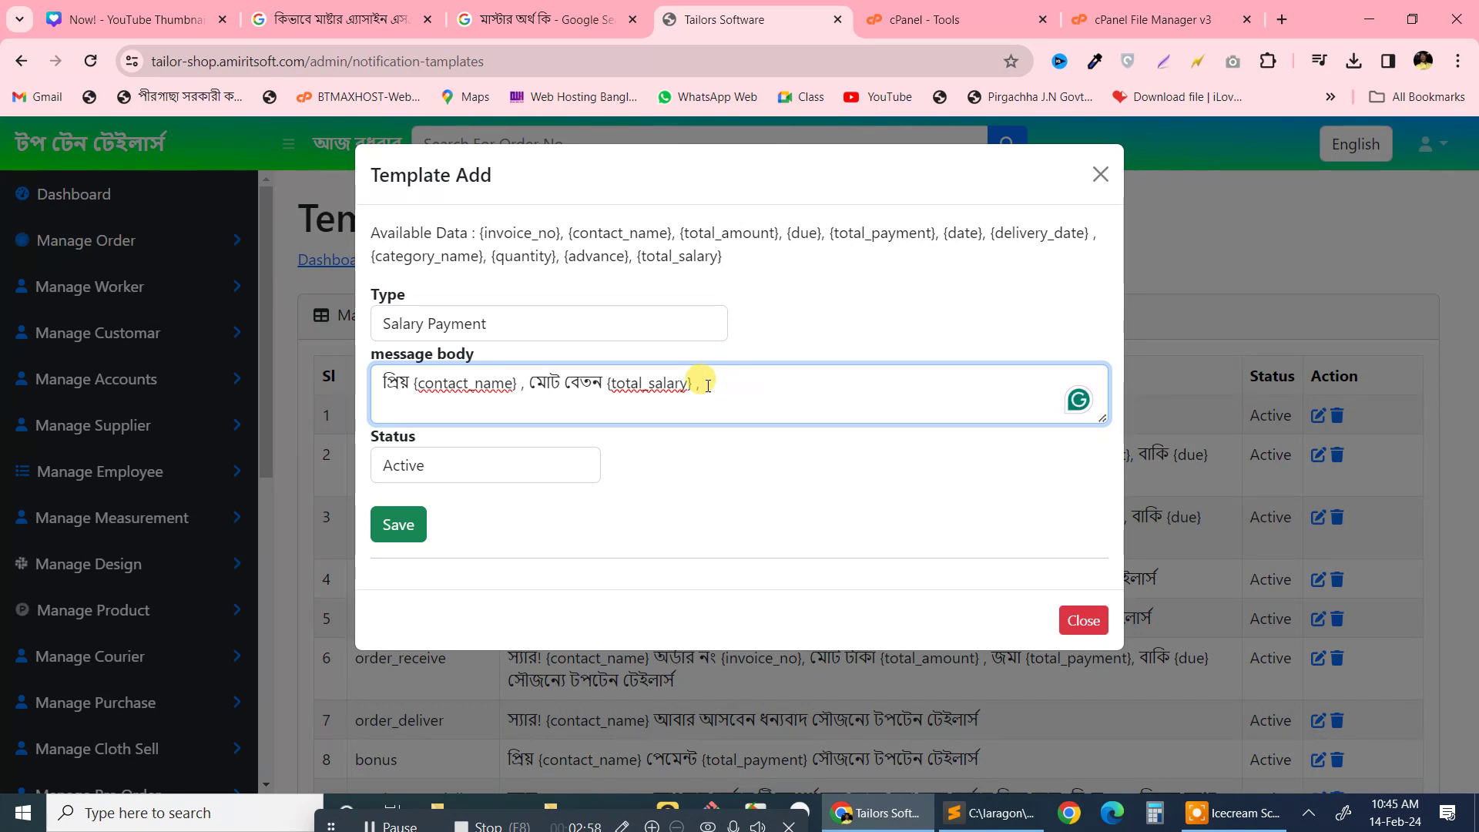
# Review the drafted message body against the available placeholders, including {quantity}, {advance} and {total_salary}.
pyautogui.click(610, 381)
pyautogui.moveTo(608, 380); pyautogui.dragTo(689, 382)
pyautogui.click(655, 266)
pyautogui.click(509, 255)
pyautogui.moveTo(509, 255); pyautogui.dragTo(619, 255)
pyautogui.click(616, 256)
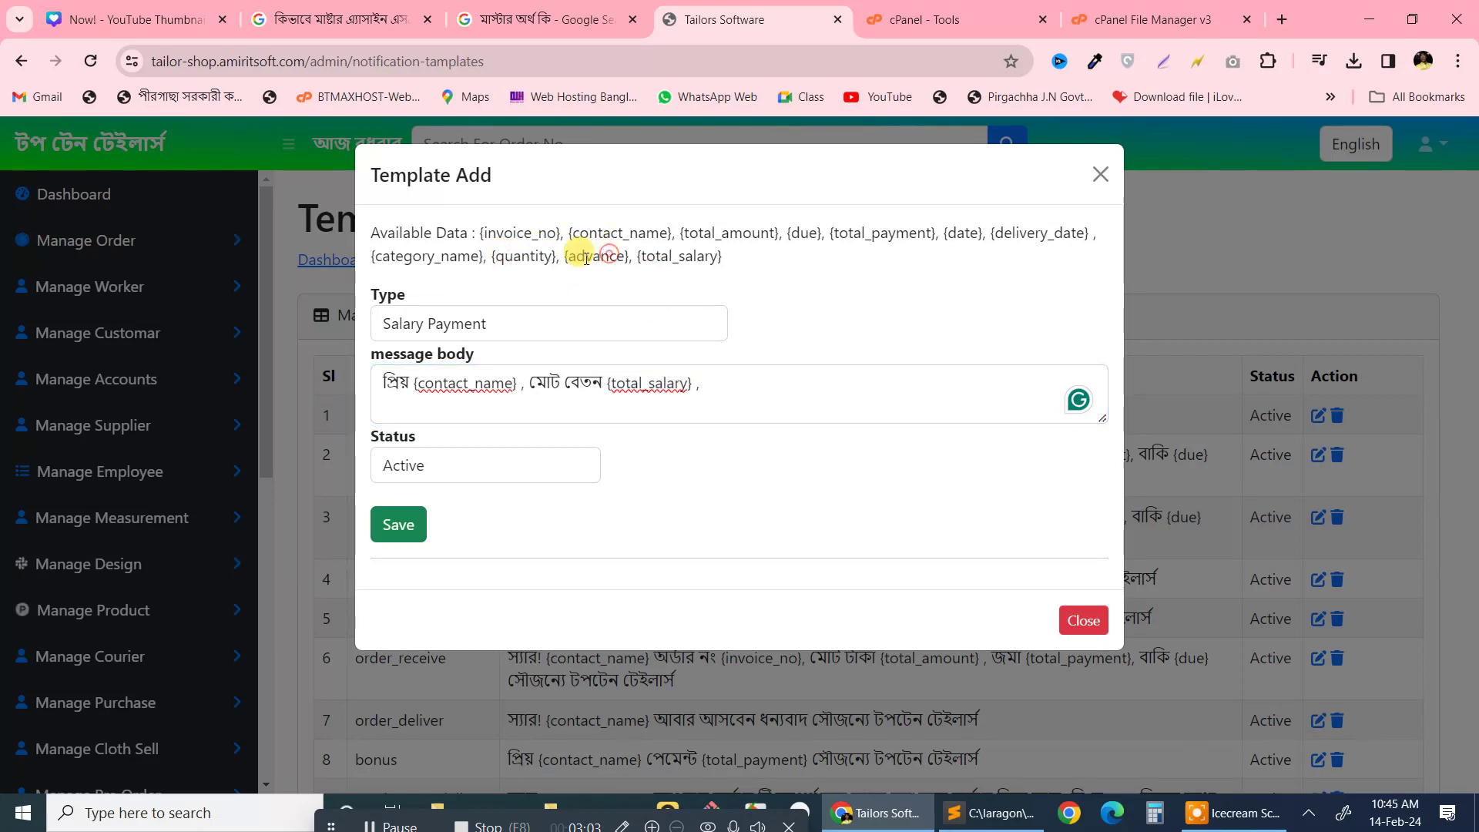
pyautogui.click(650, 386)
pyautogui.click(538, 382)
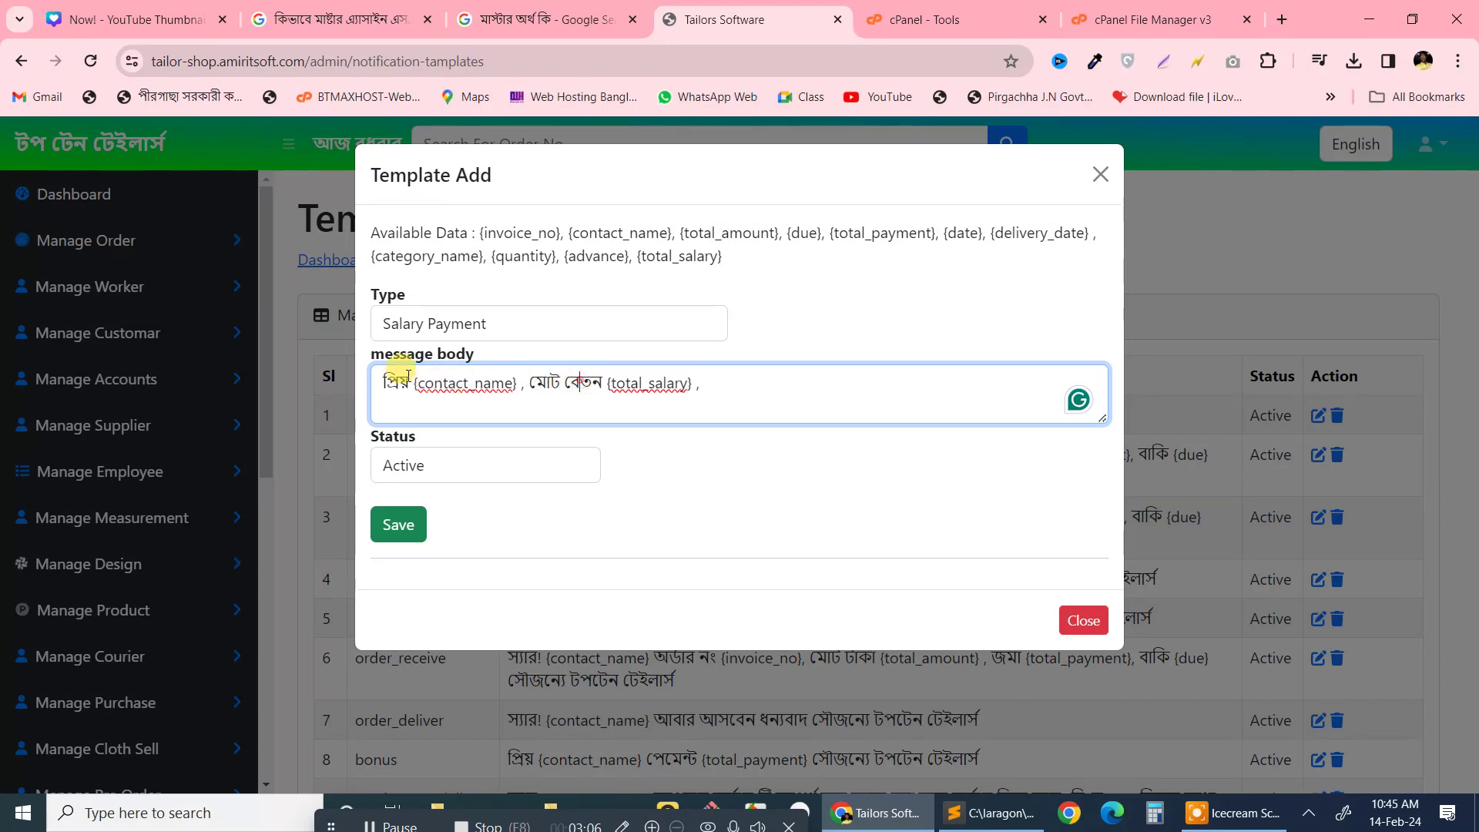
pyautogui.click(712, 384)
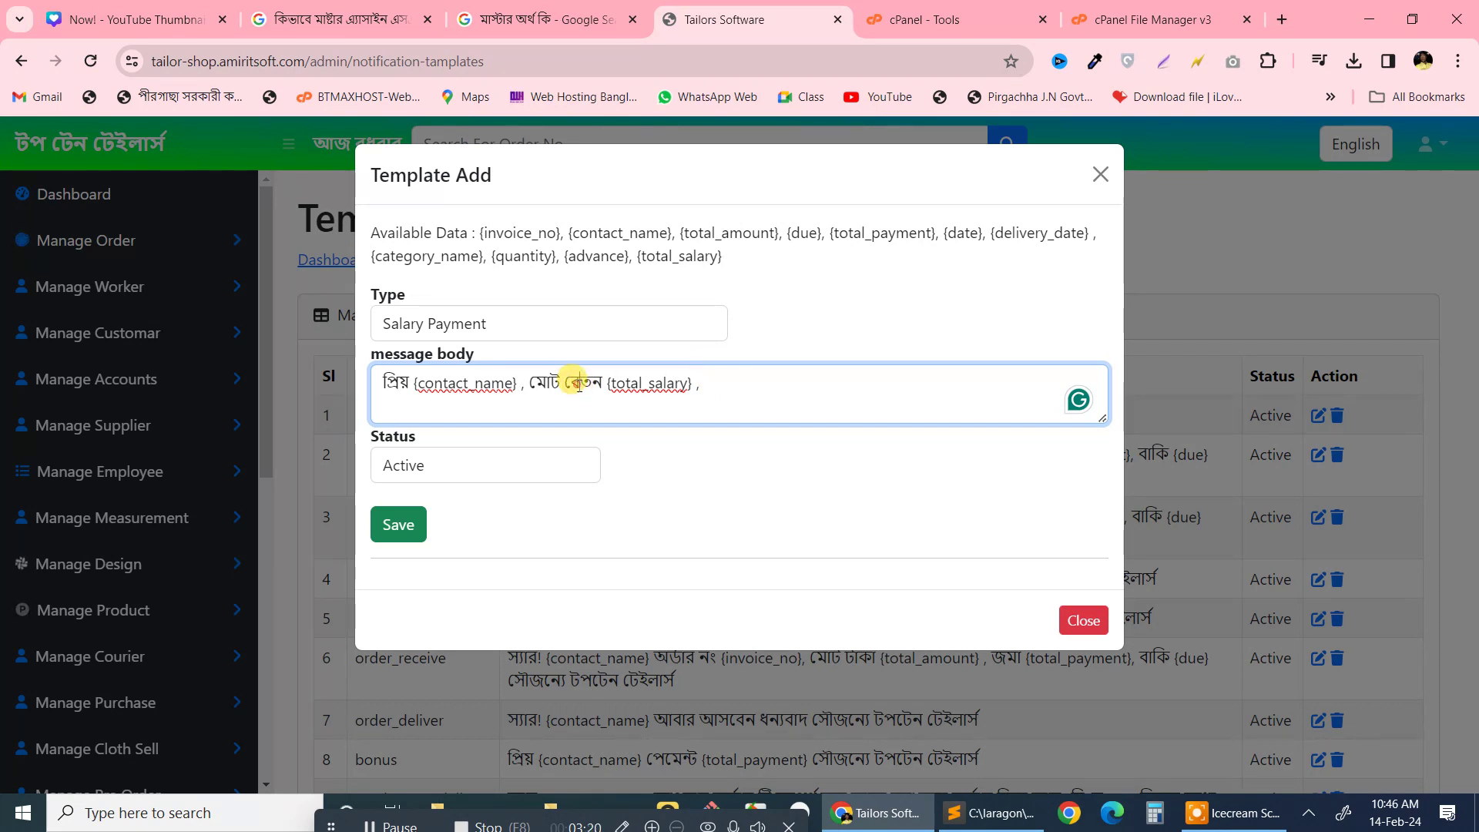
pyautogui.click(700, 380)
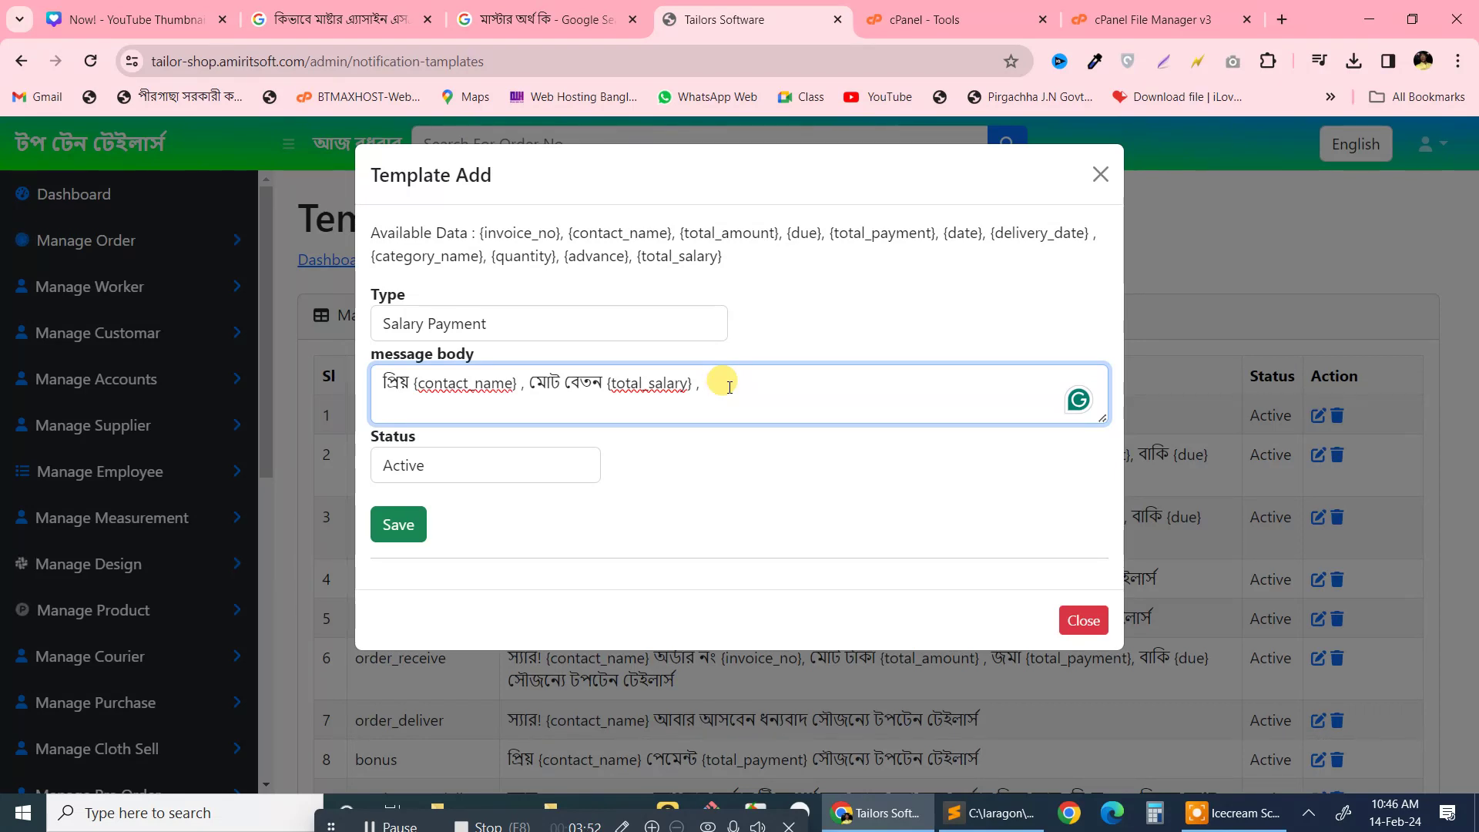
pyautogui.click(565, 258)
pyautogui.click(721, 387)
# Compose the word "এডভান্স" in a new browser tab and paste it at the end of the template's message body.
pyautogui.hotkey('ctrl', 't')
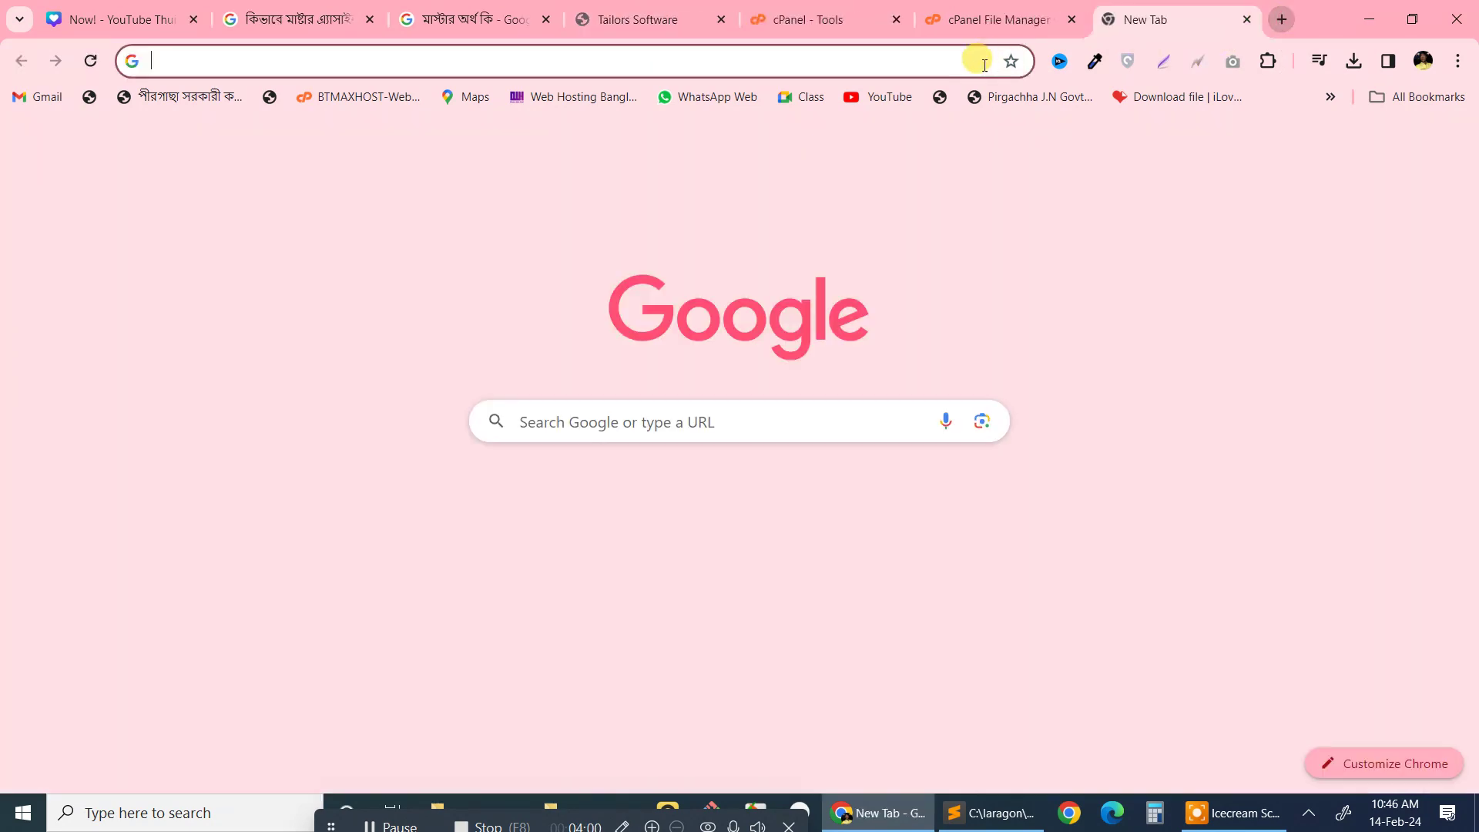
pyautogui.click(982, 64)
pyautogui.write('এড')
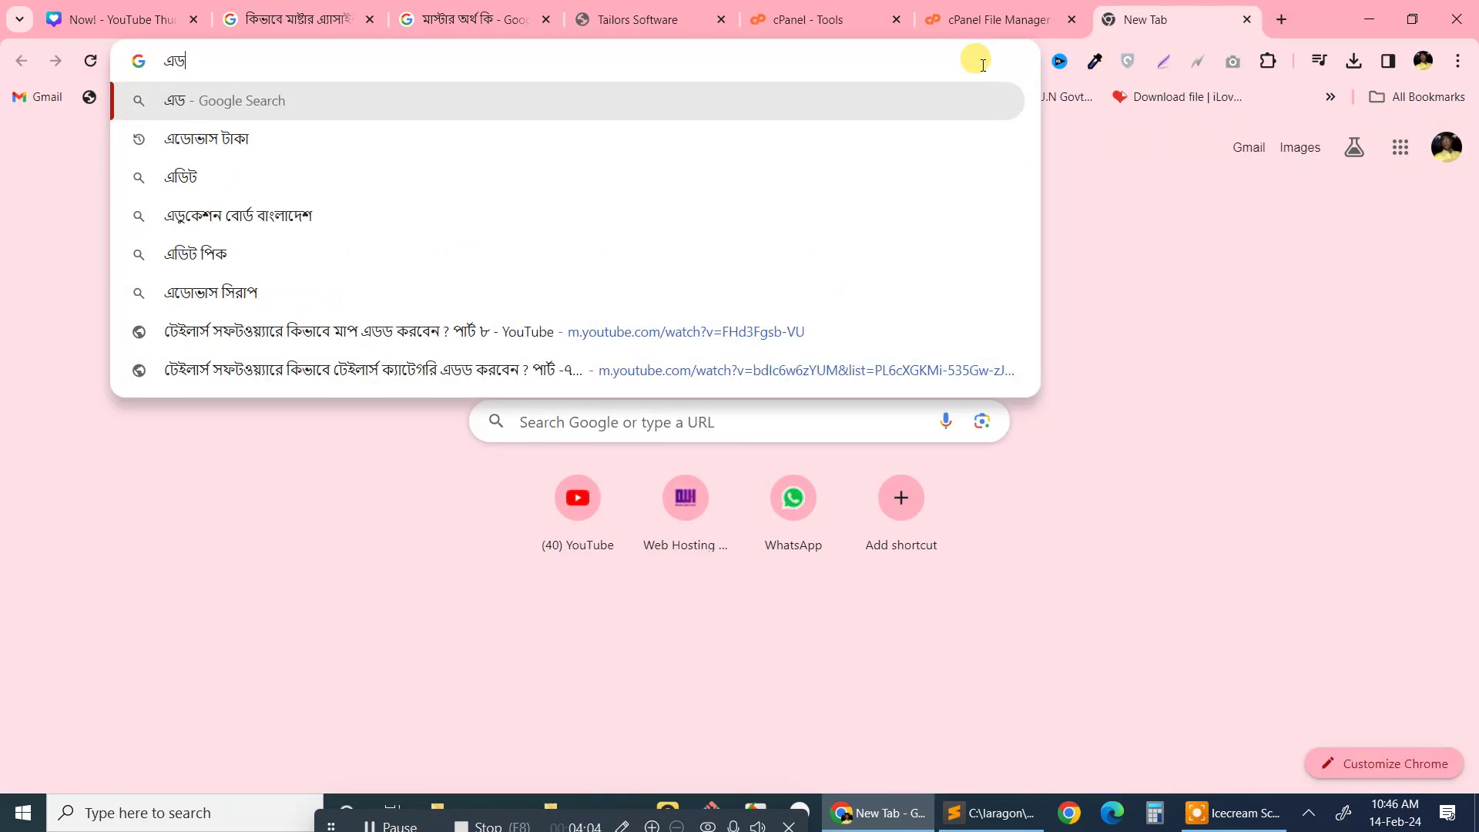
pyautogui.write('ভা')
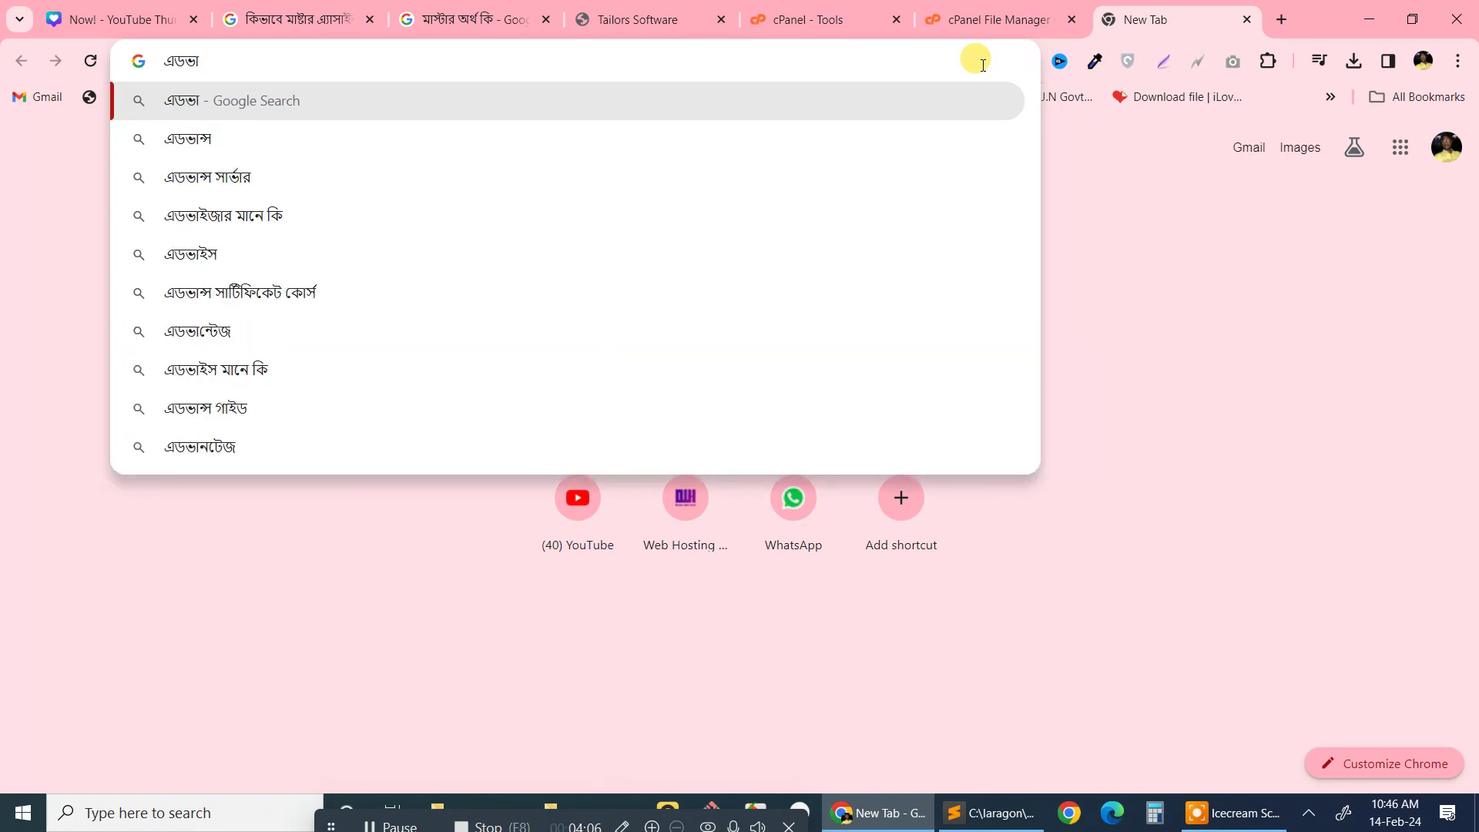
pyautogui.write('ন্স')
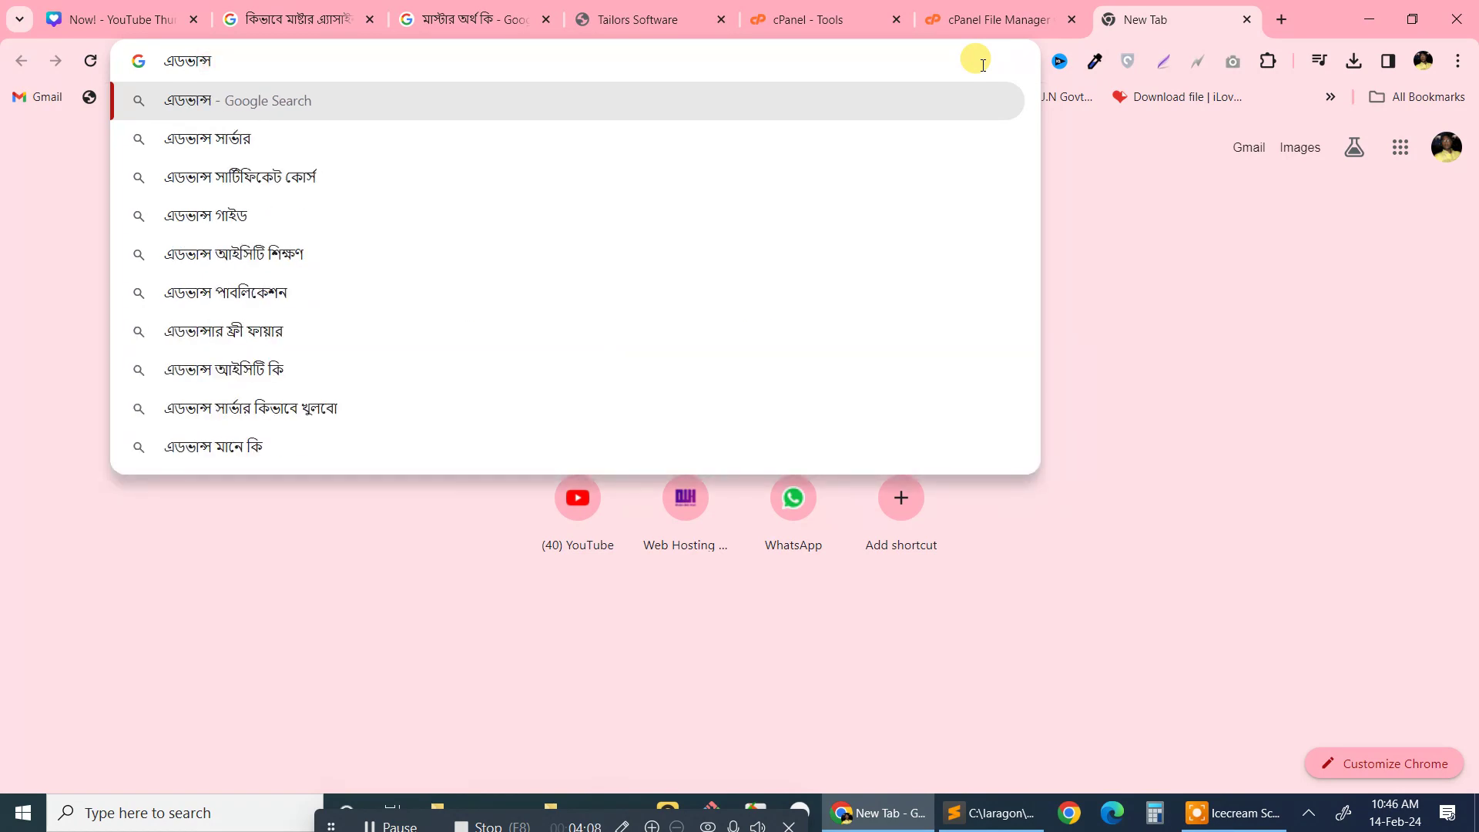
pyautogui.doubleClick(168, 61)
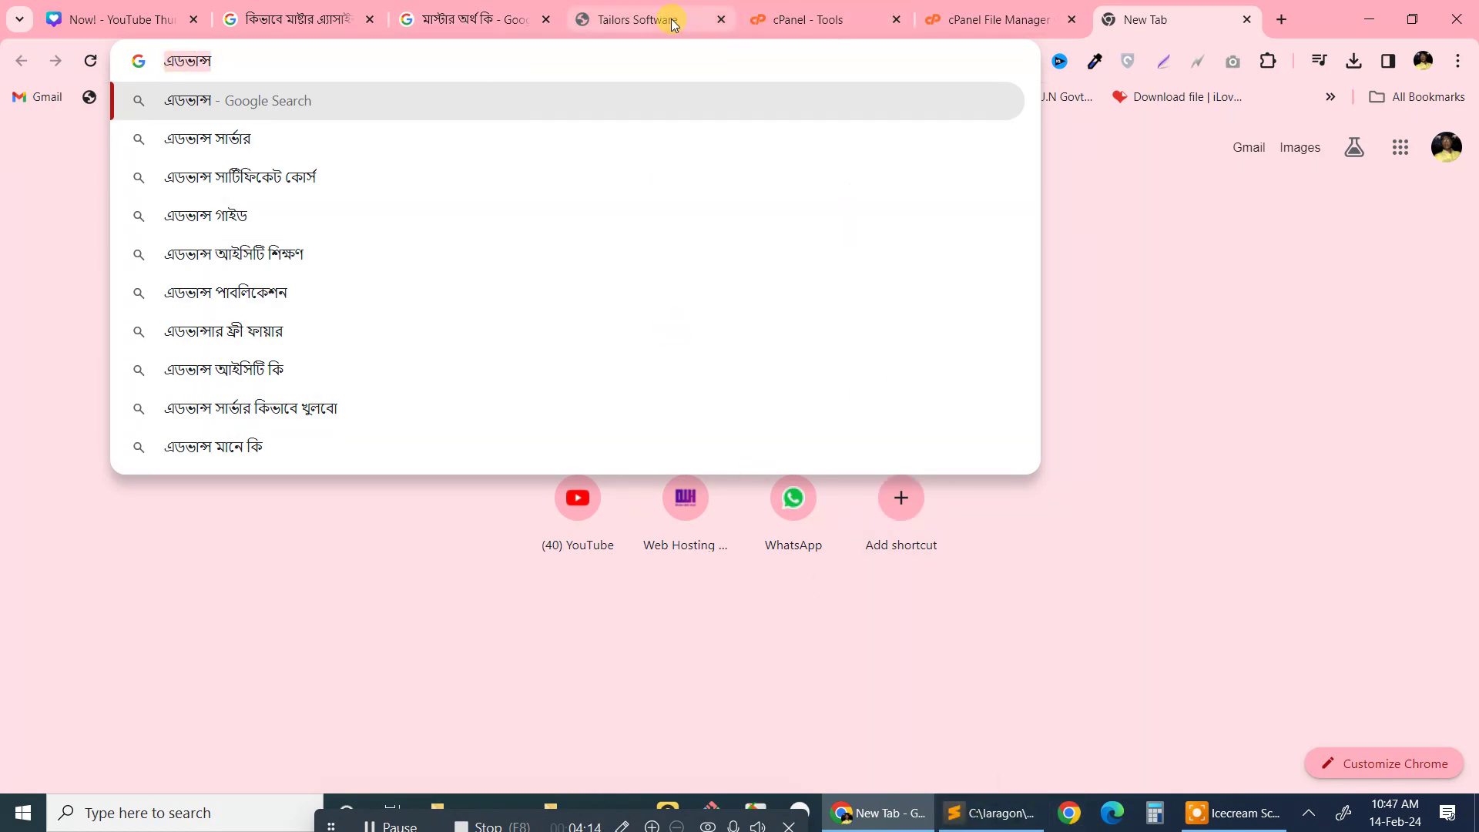
pyautogui.click(639, 22)
pyautogui.click(735, 382)
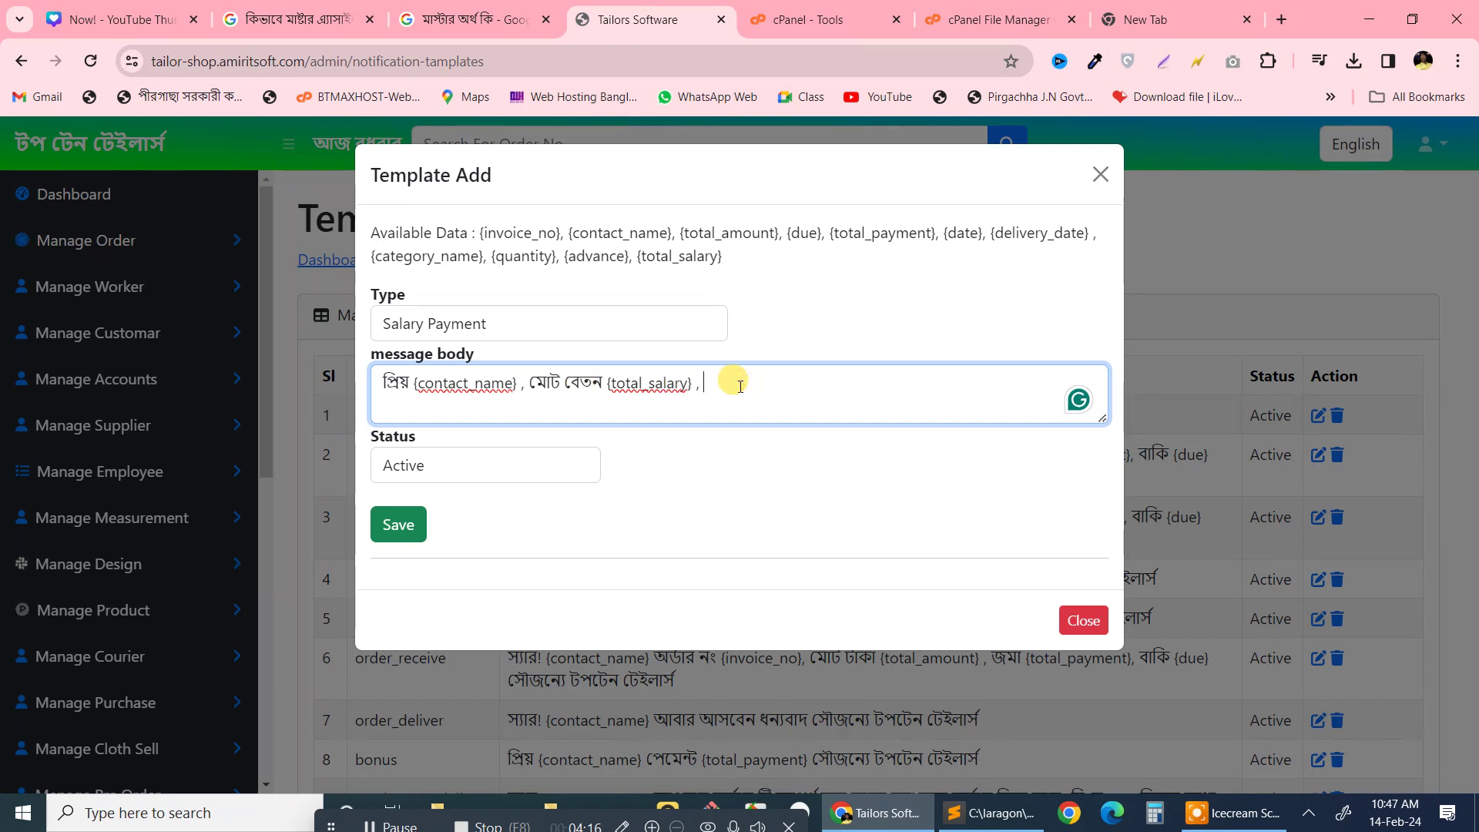
pyautogui.hotkey('ctrl', 'v')
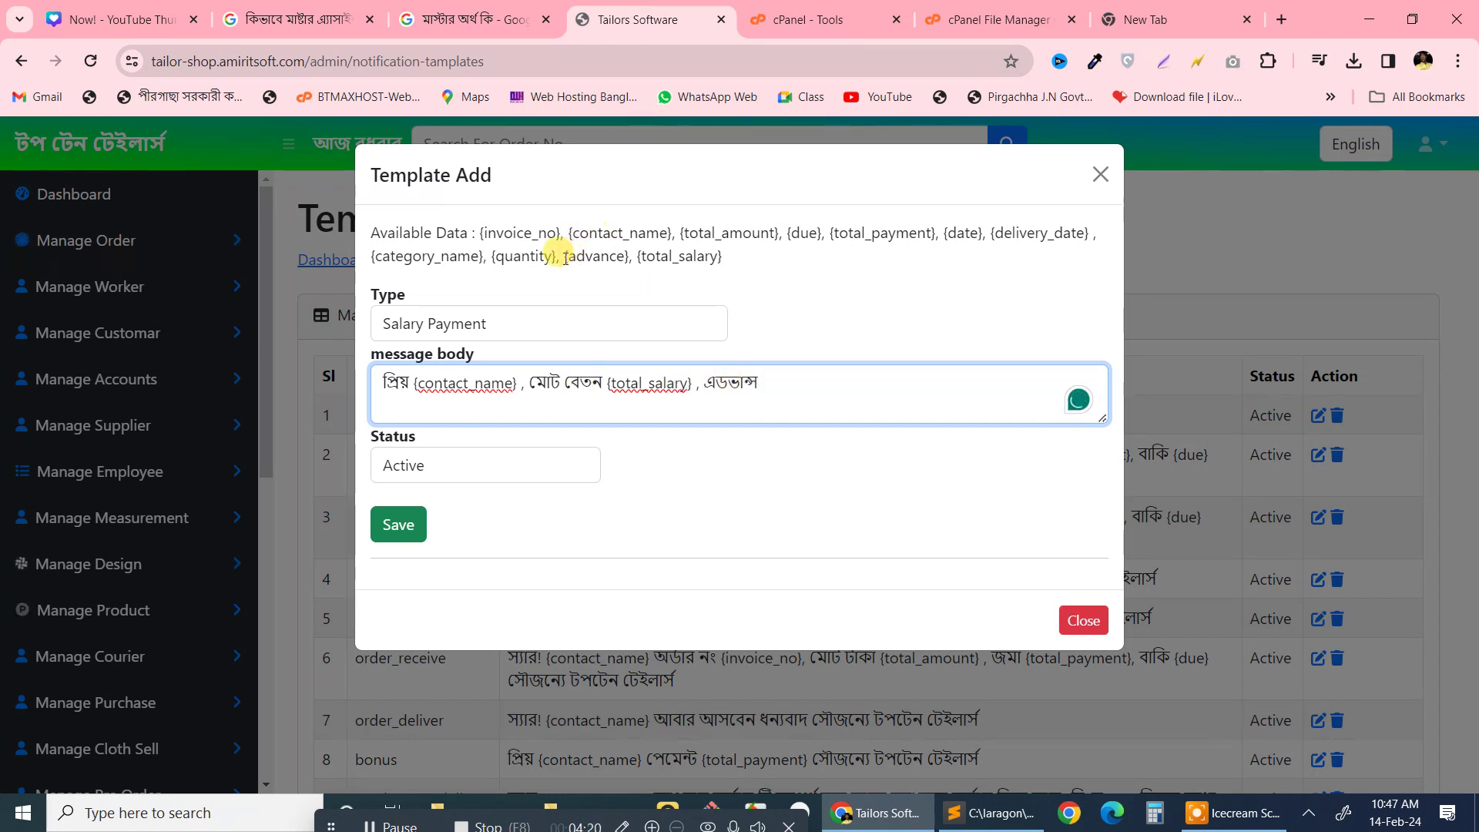
# Add the {advance} placeholder from the available data after "এডভান্স" in the message body, followed by a comma.
pyautogui.moveTo(565, 255); pyautogui.dragTo(631, 256)
pyautogui.click(785, 377)
pyautogui.hotkey('ctrl', 'v')
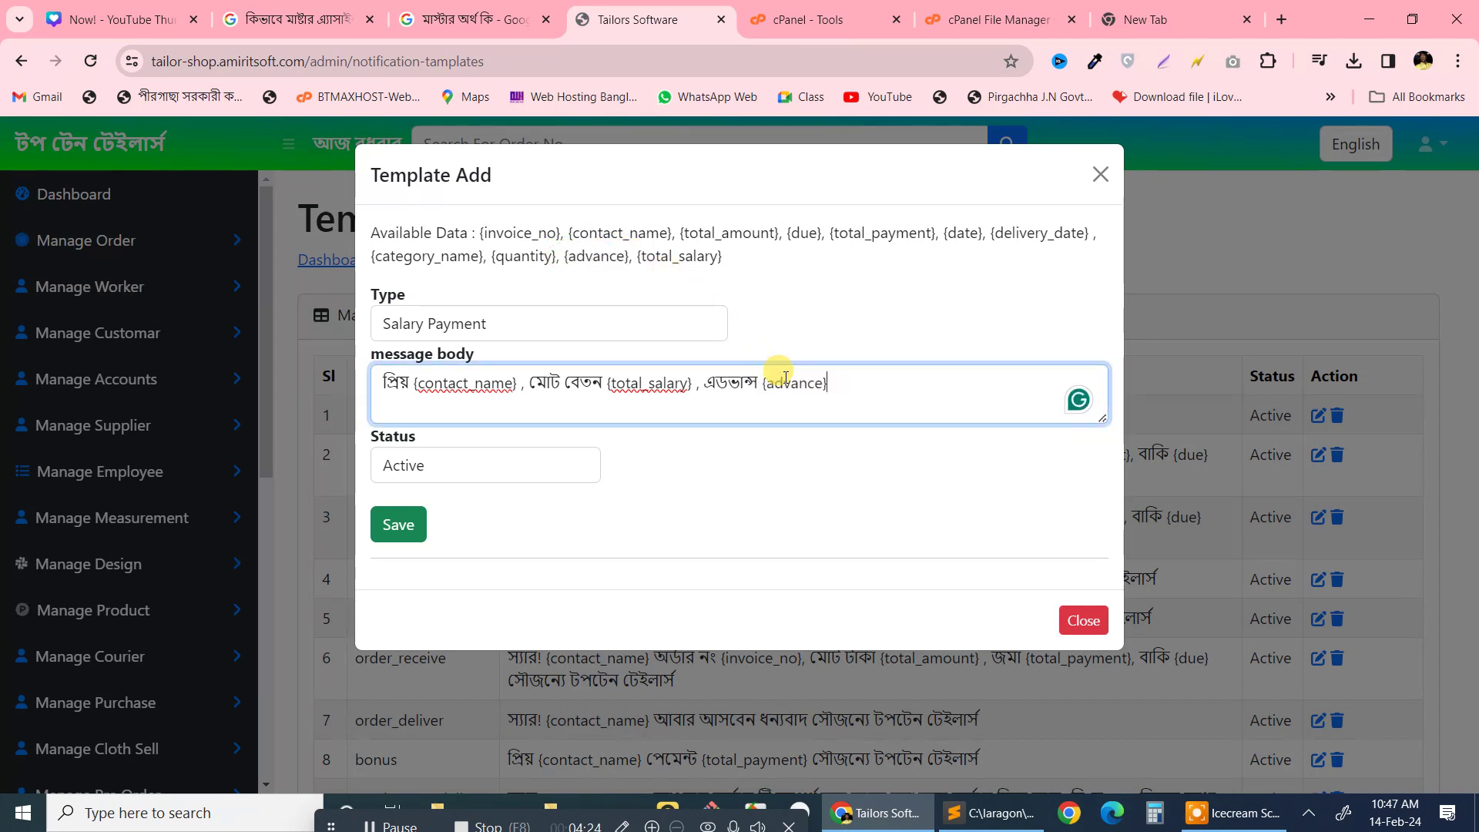
pyautogui.write(',')
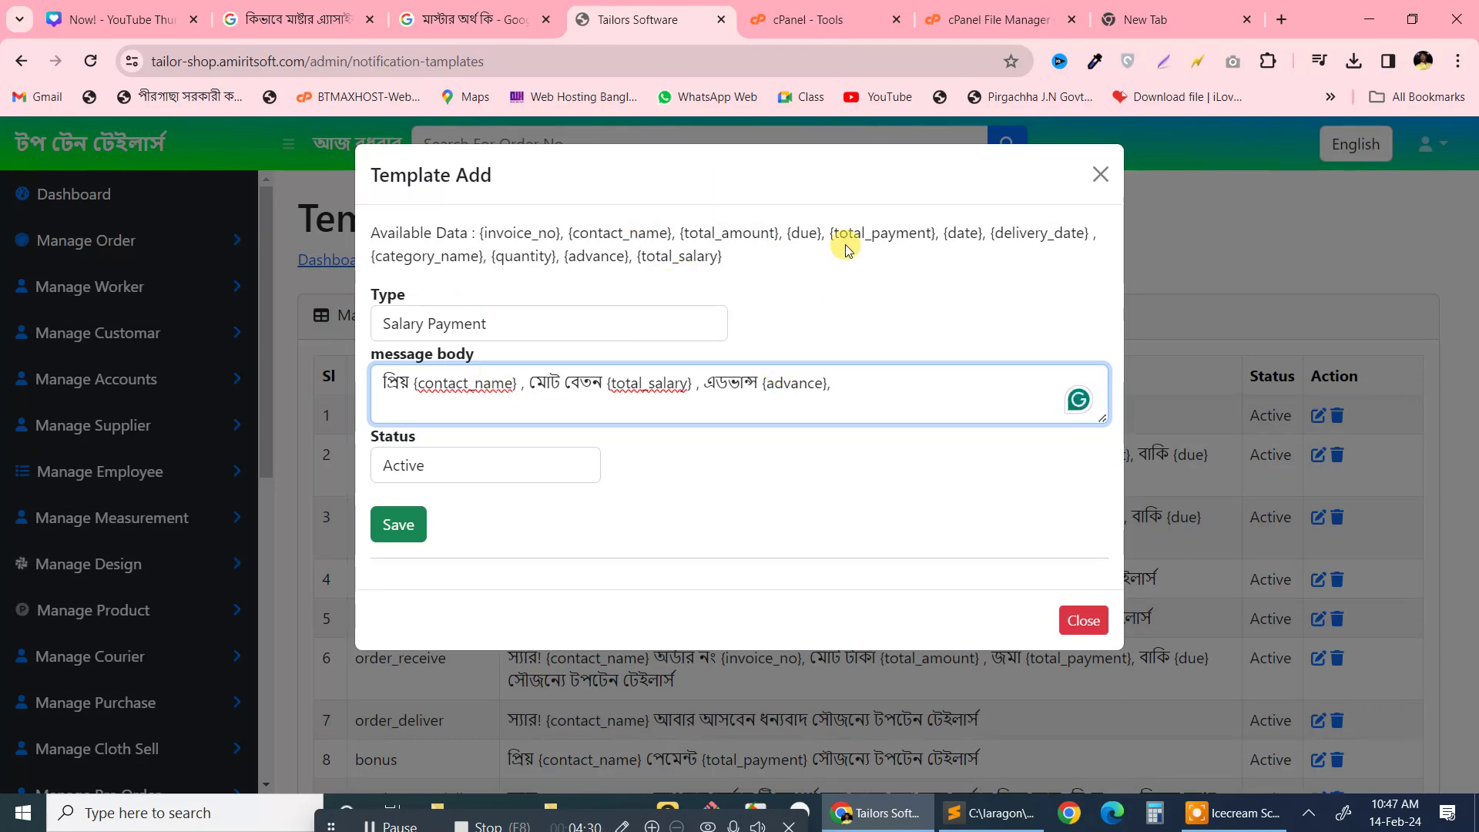
# Add "বাকি" and the {due} placeholder from the available data to the message body, followed by a comma.
pyautogui.click(874, 381)
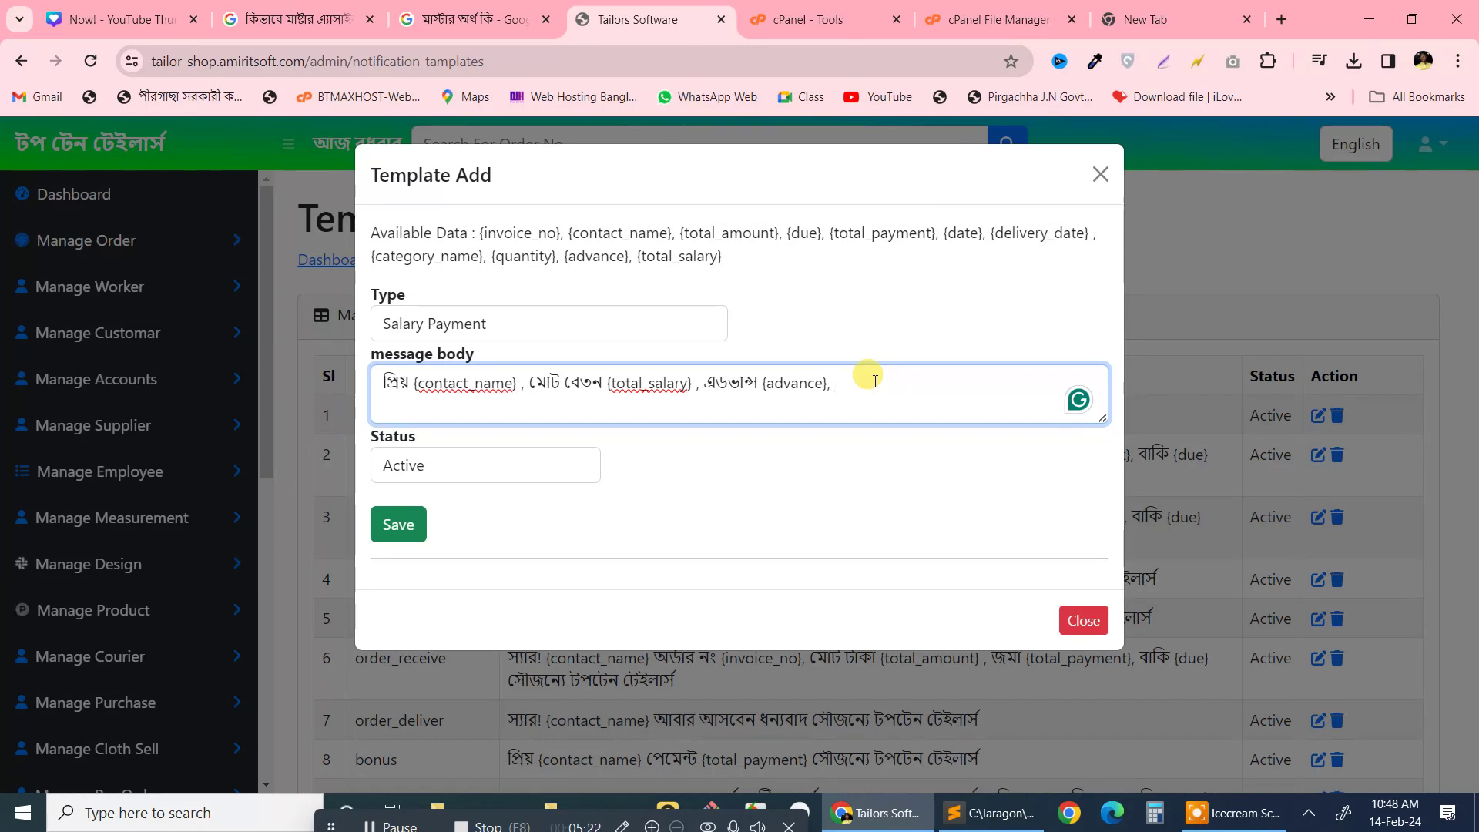
pyautogui.write('বাকি')
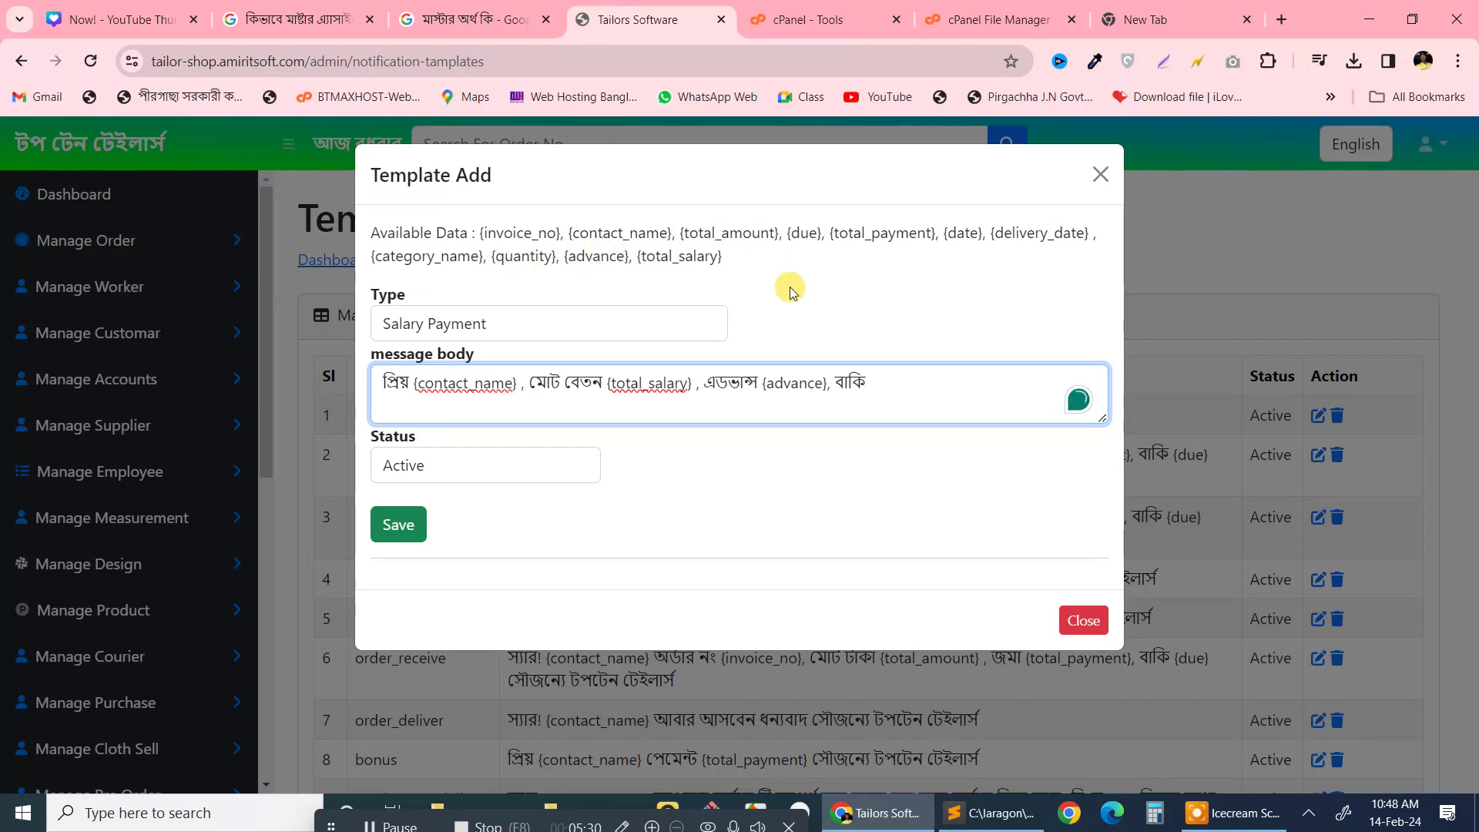
pyautogui.click(909, 385)
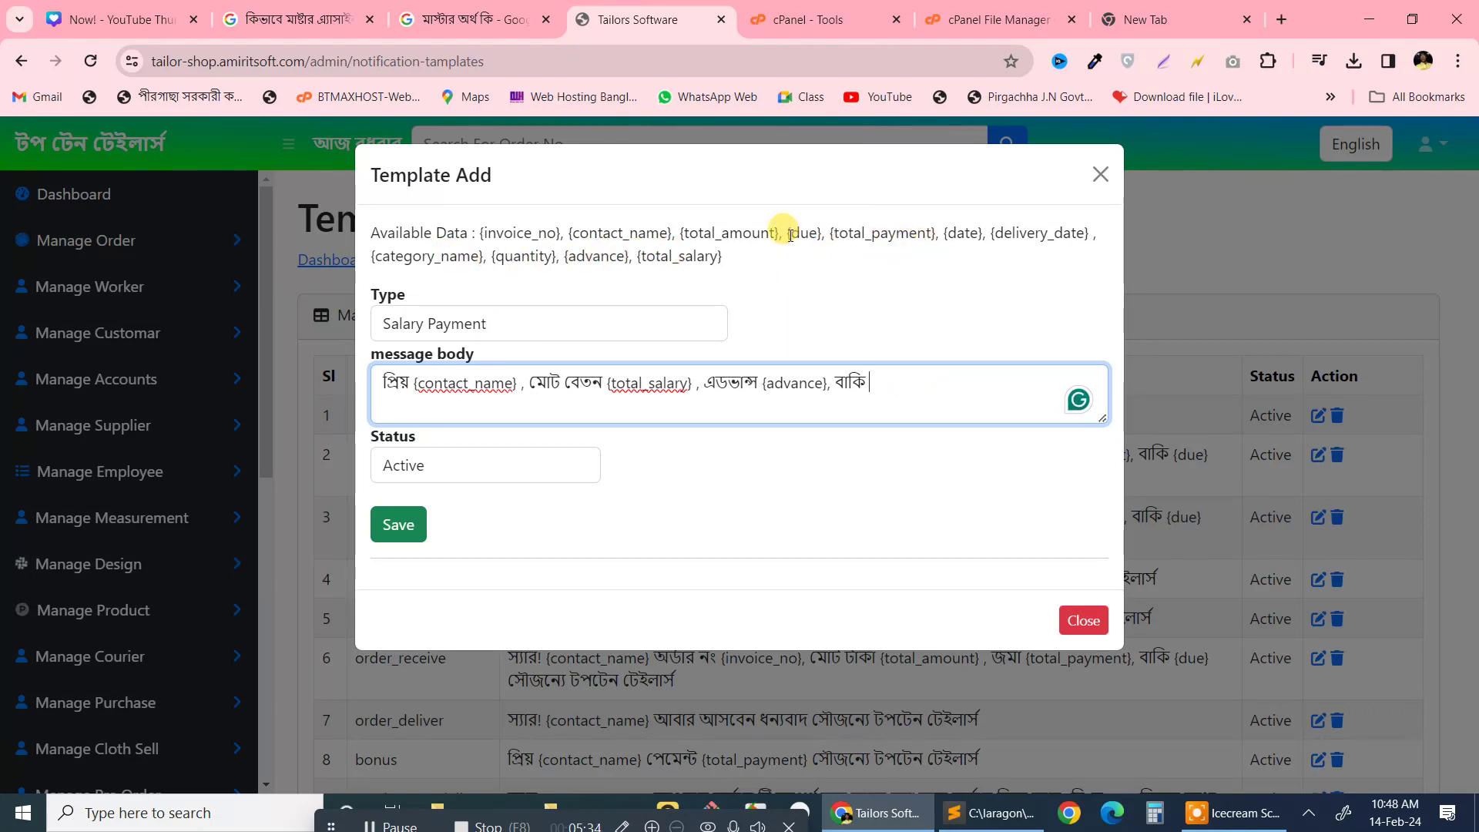
pyautogui.moveTo(785, 231); pyautogui.dragTo(813, 227)
pyautogui.hotkey('ctrl', 'c')
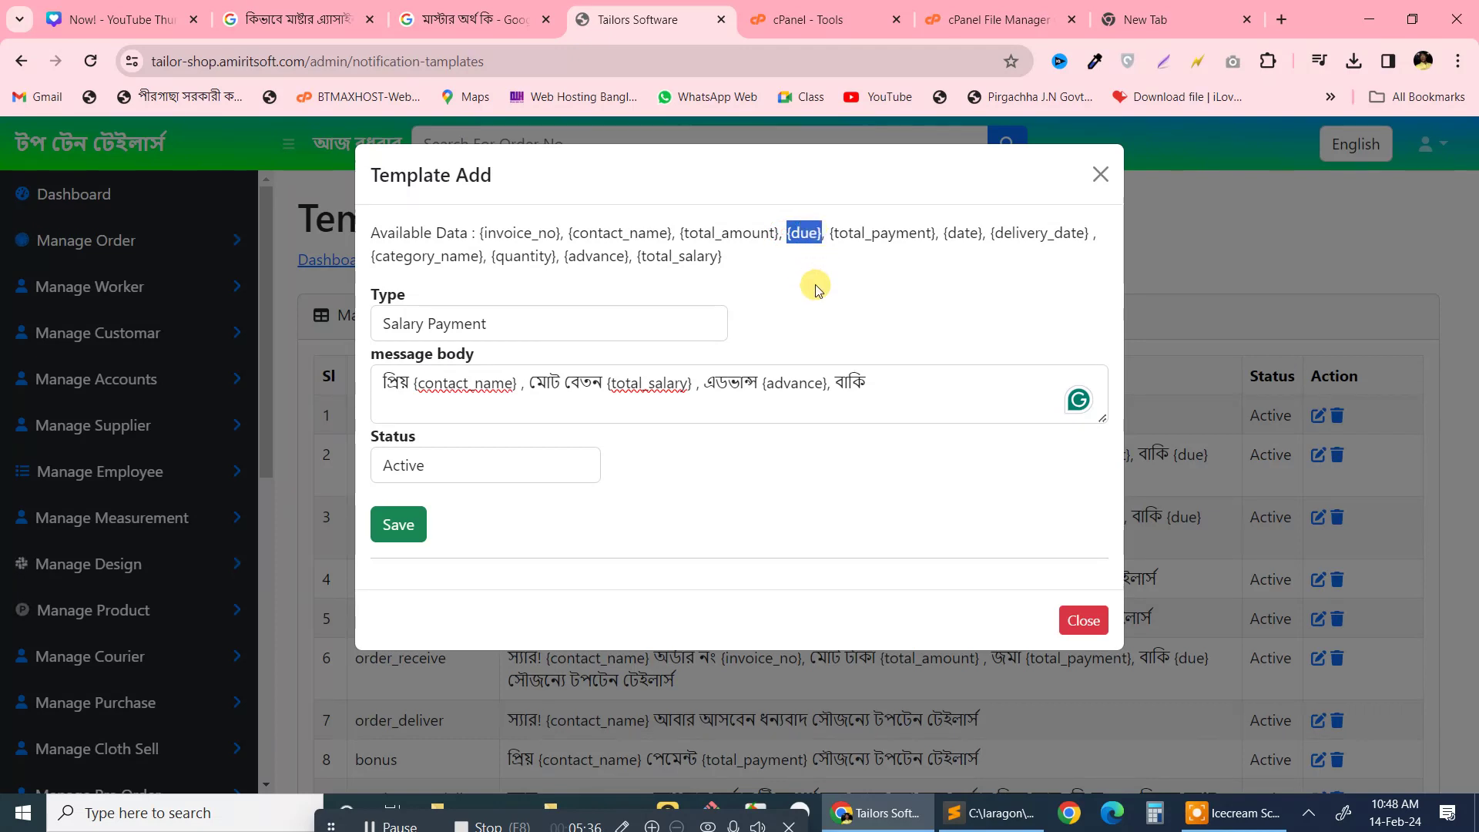
pyautogui.click(896, 380)
pyautogui.hotkey('ctrl', 'v')
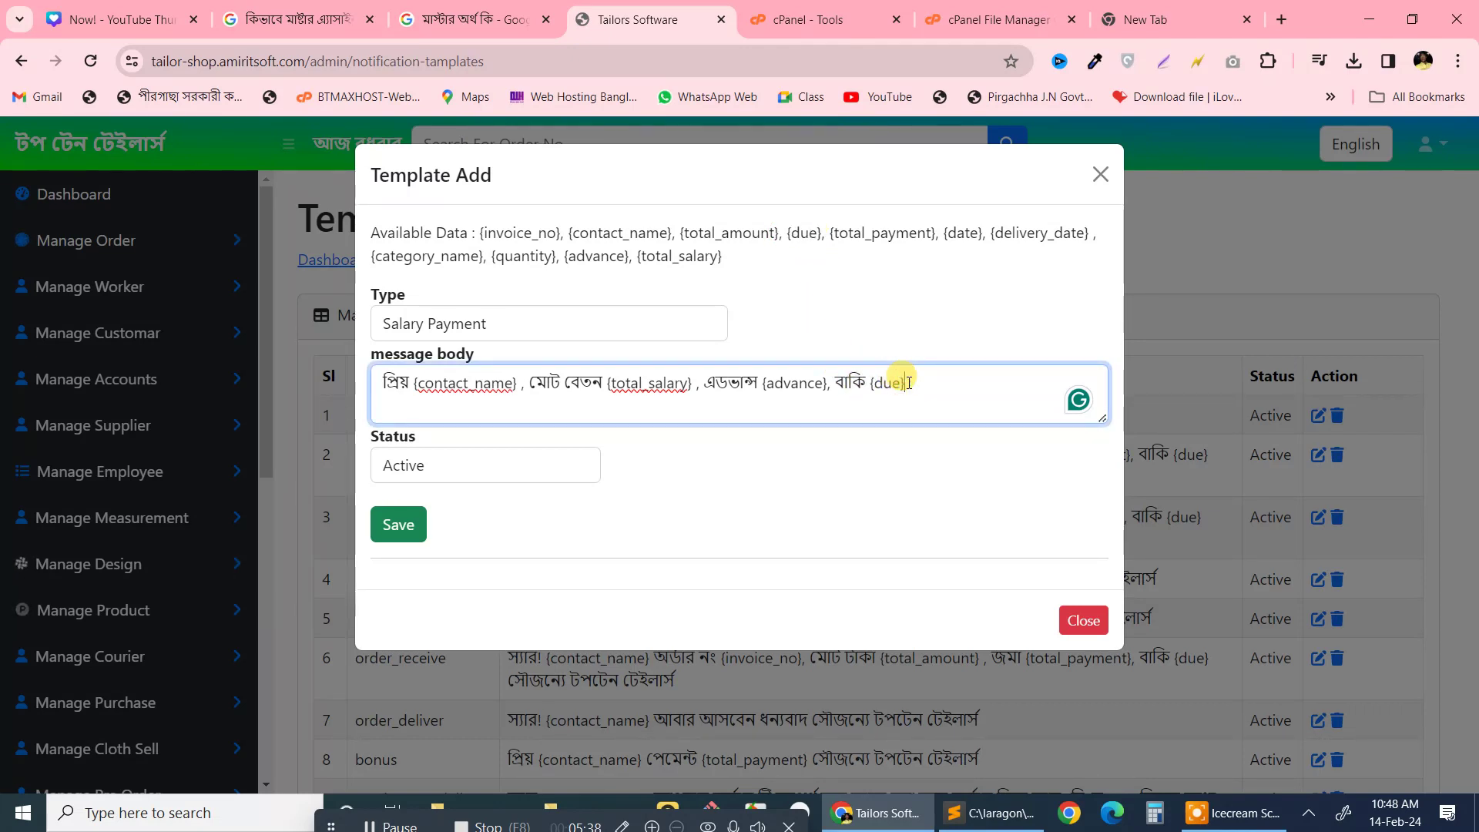
pyautogui.write(',')
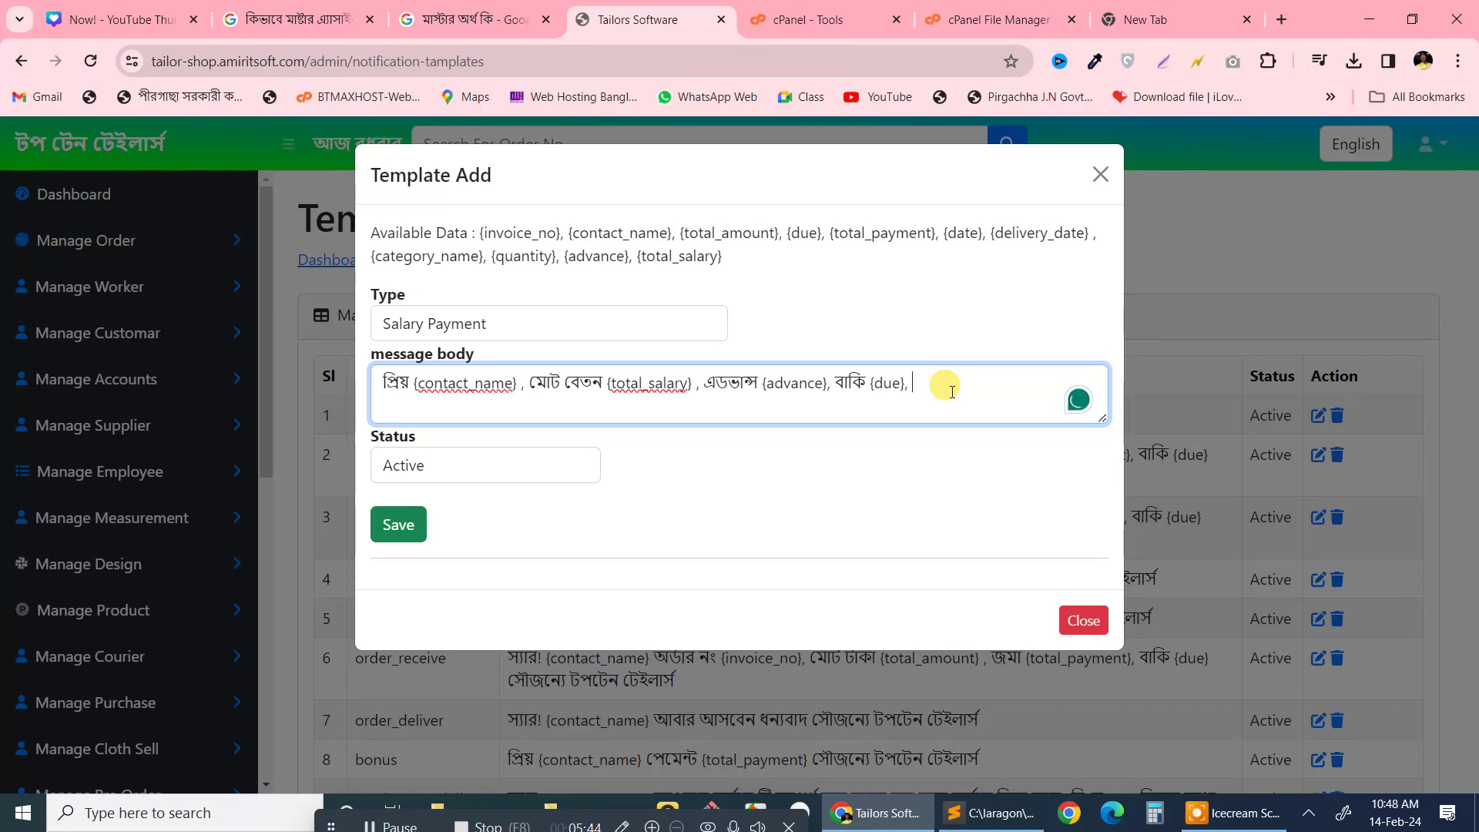
# Add "বেতন পে" and the {total_payment} placeholder from the available data to the message body, followed by a comma.
pyautogui.write('বেতন পে')
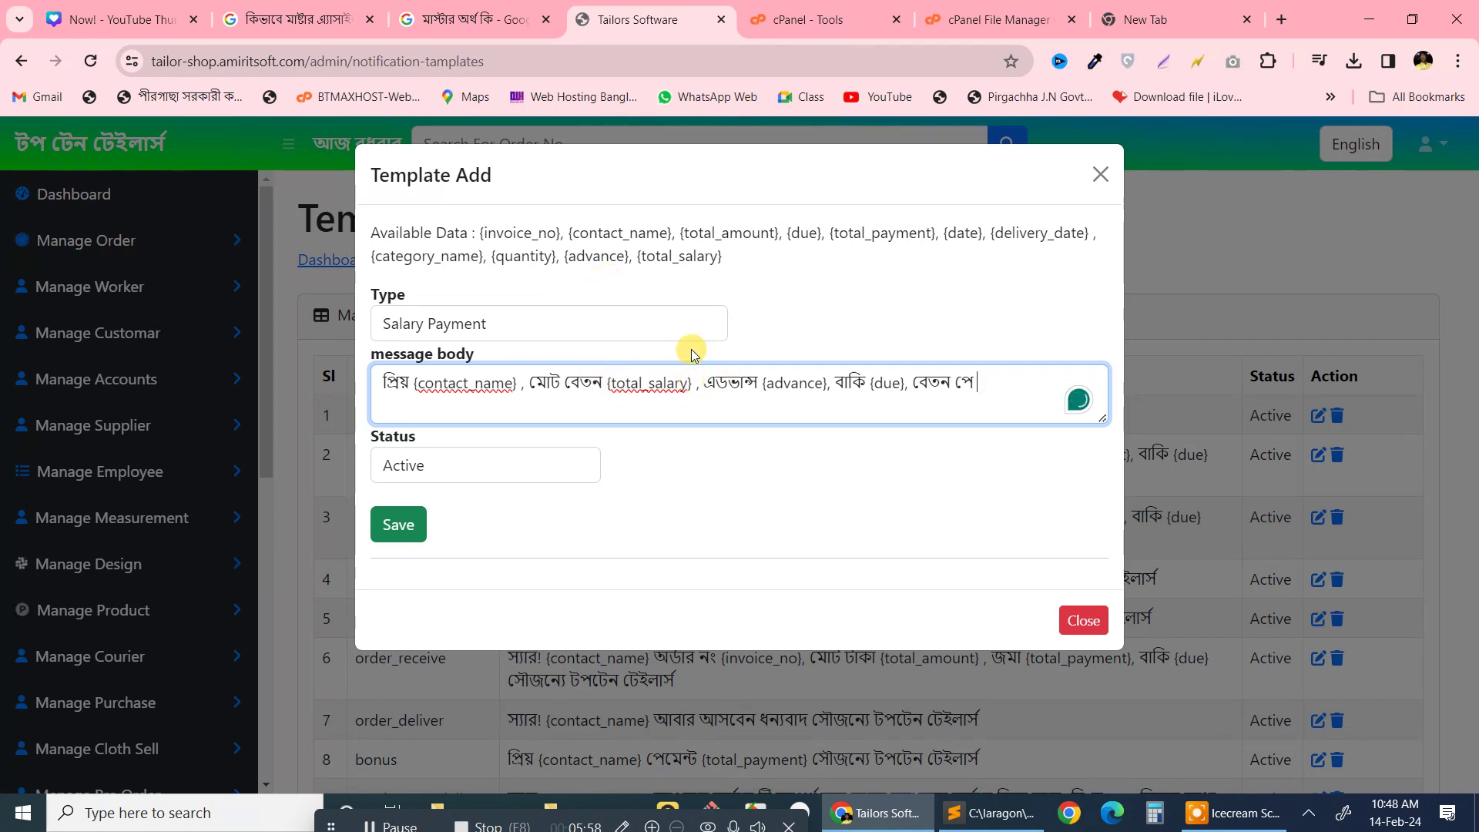
pyautogui.click(831, 231)
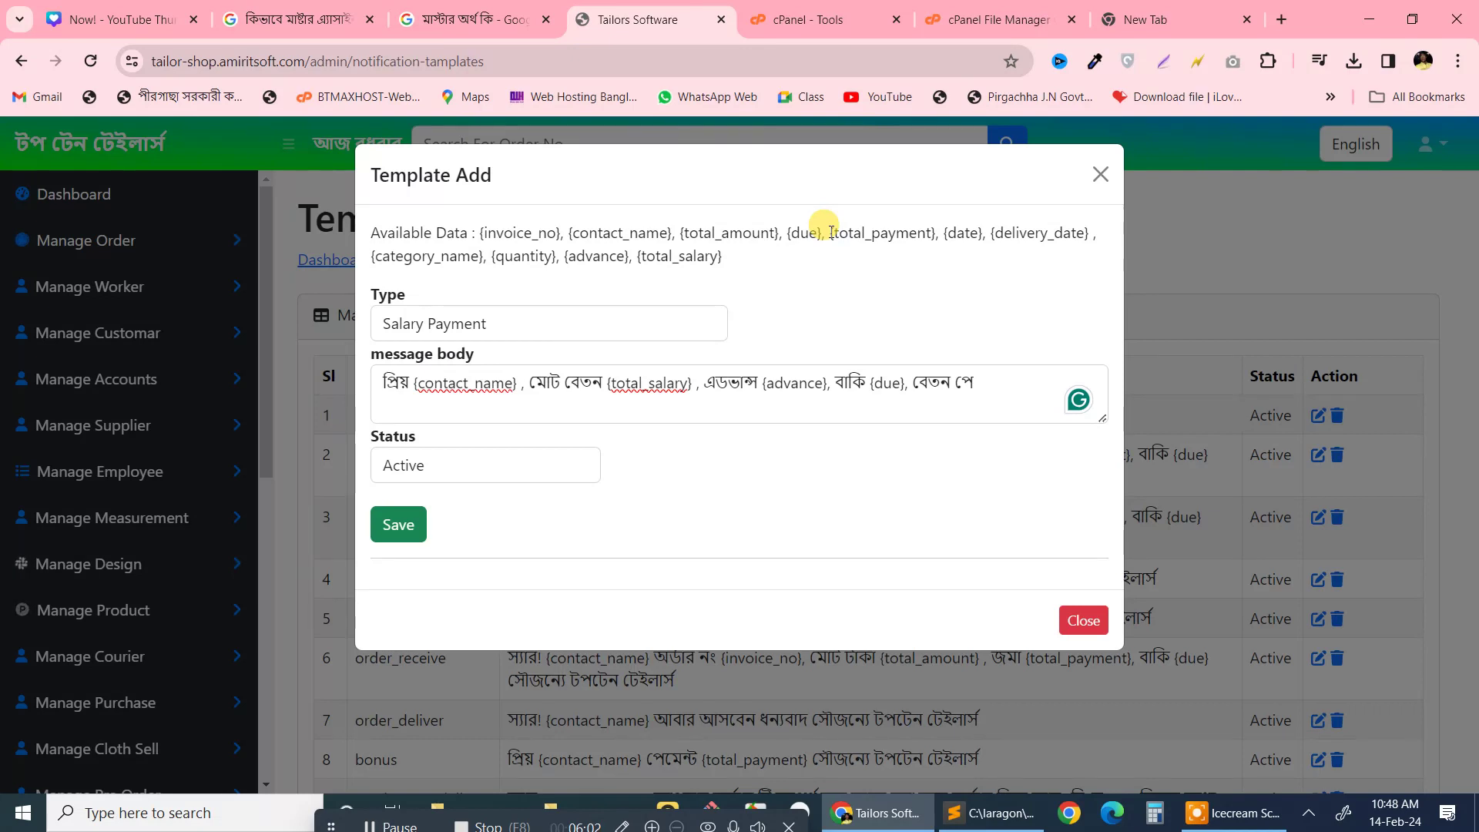
pyautogui.moveTo(831, 231); pyautogui.dragTo(936, 233)
pyautogui.hotkey('ctrl', 'c')
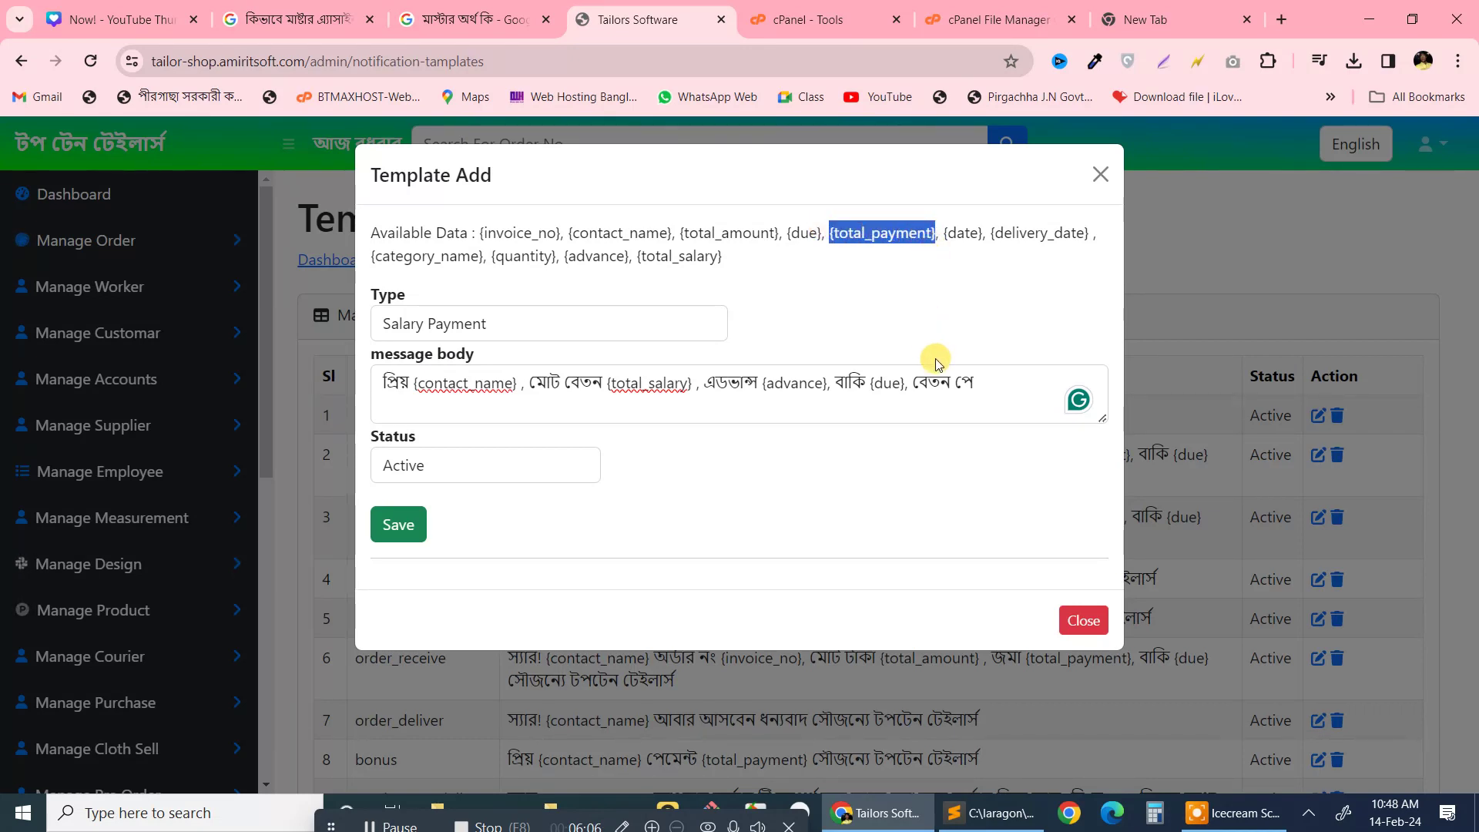
pyautogui.click(1001, 381)
pyautogui.hotkey('ctrl', 'v')
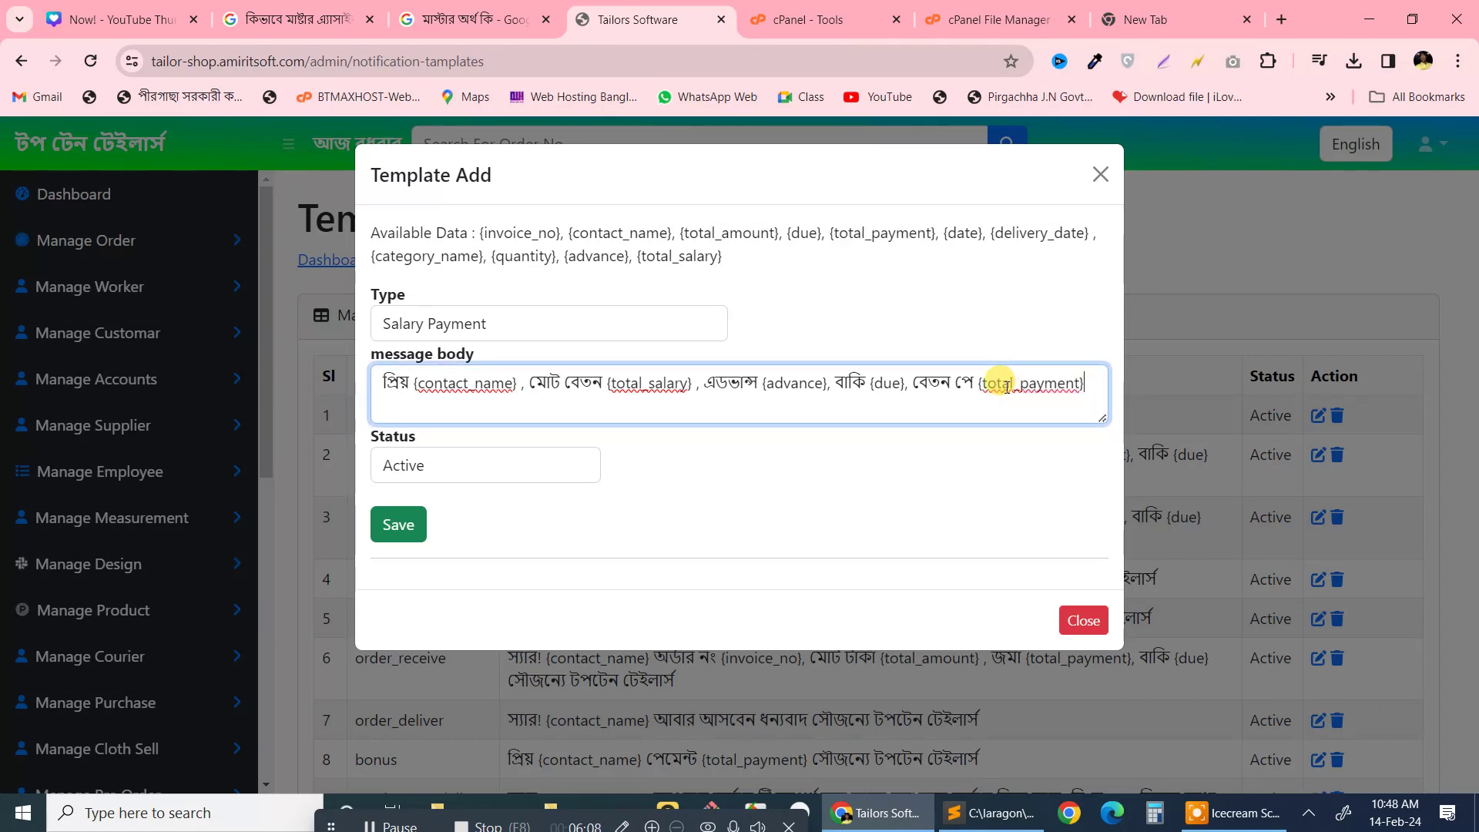
pyautogui.write(',')
# Add "তারিখ" and the {date} placeholder from the available data to the message body.
pyautogui.write('তারিখ')
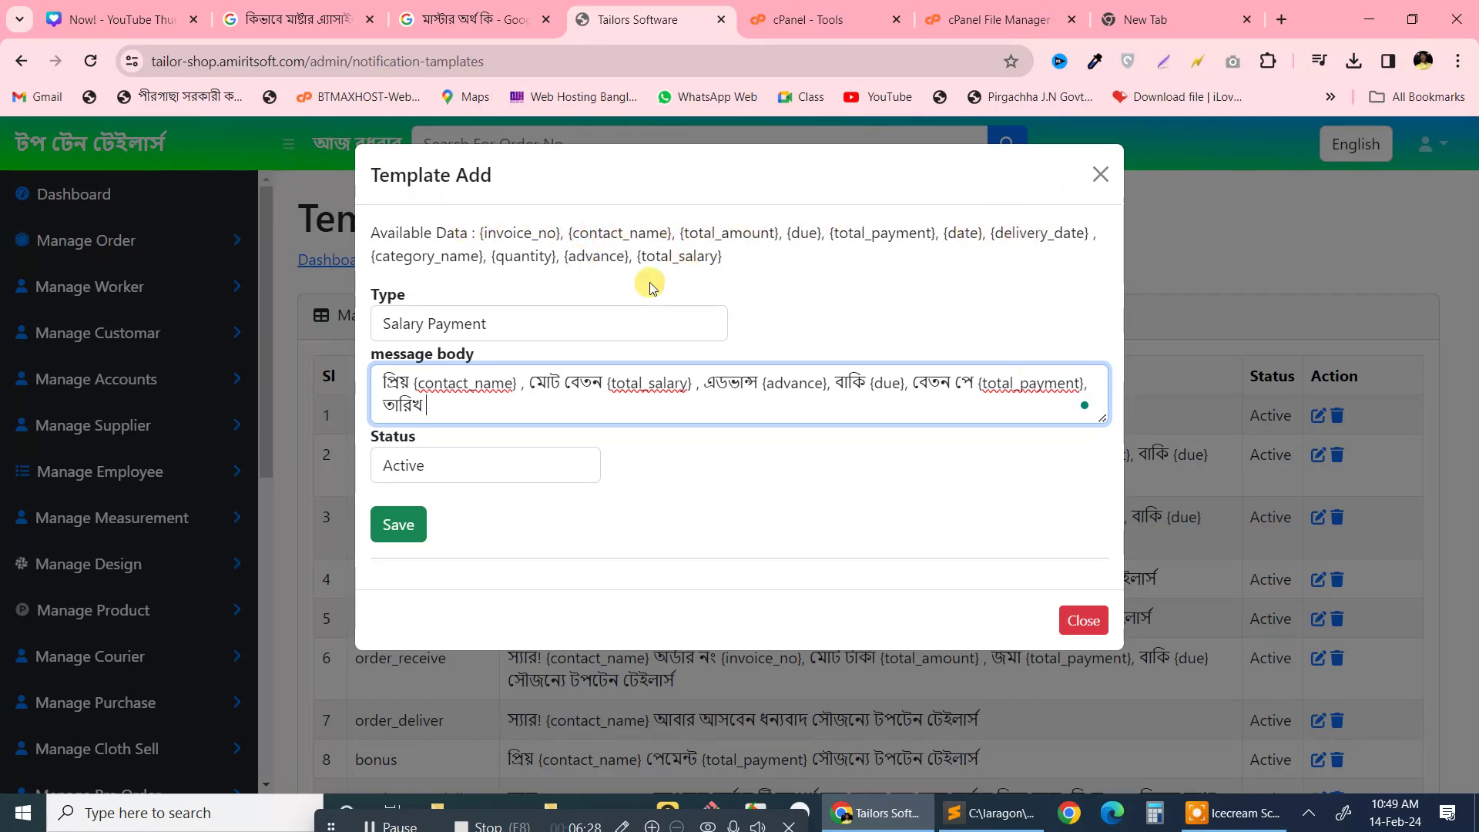
pyautogui.click(512, 230)
pyautogui.moveTo(513, 230); pyautogui.dragTo(983, 231)
pyautogui.hotkey('ctrl', 'c')
pyautogui.click(955, 235)
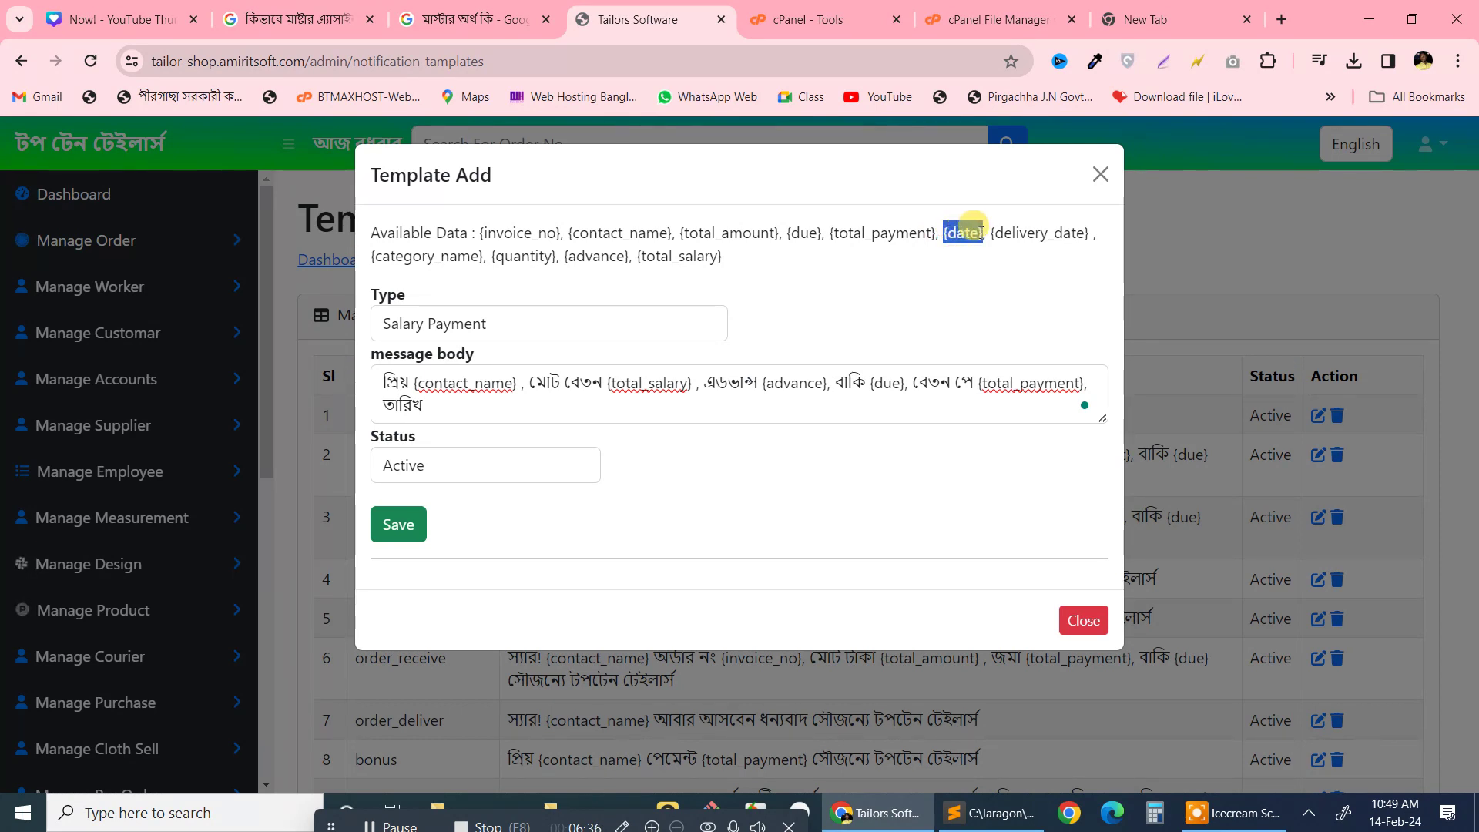
pyautogui.click(459, 404)
pyautogui.hotkey('ctrl', 'v')
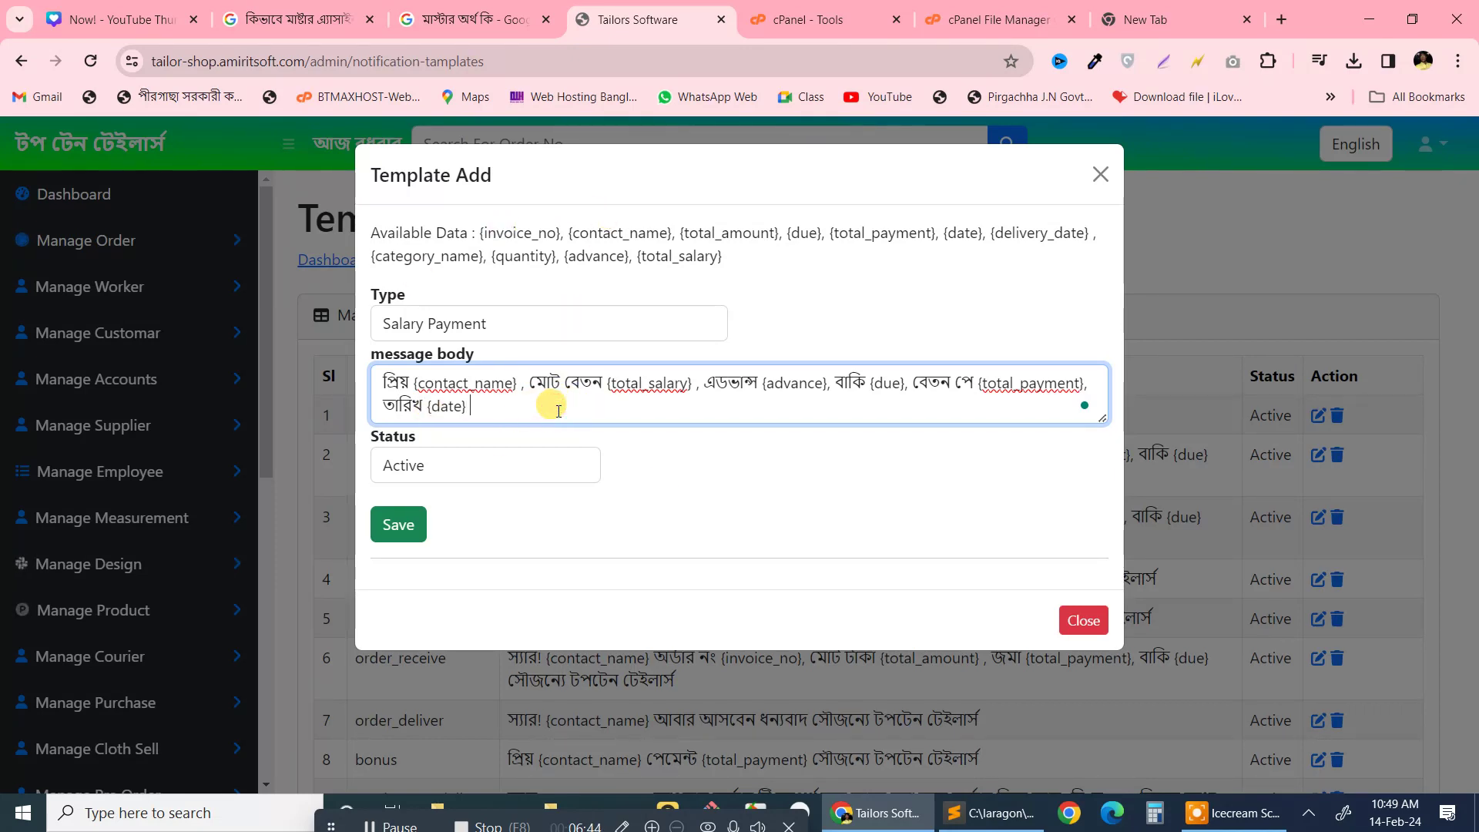
# End the message body with the sign-off "সৌজন্যে ট্পটেন টেইলার্স" after the {date} placeholder.
pyautogui.write('সৌৗহ')
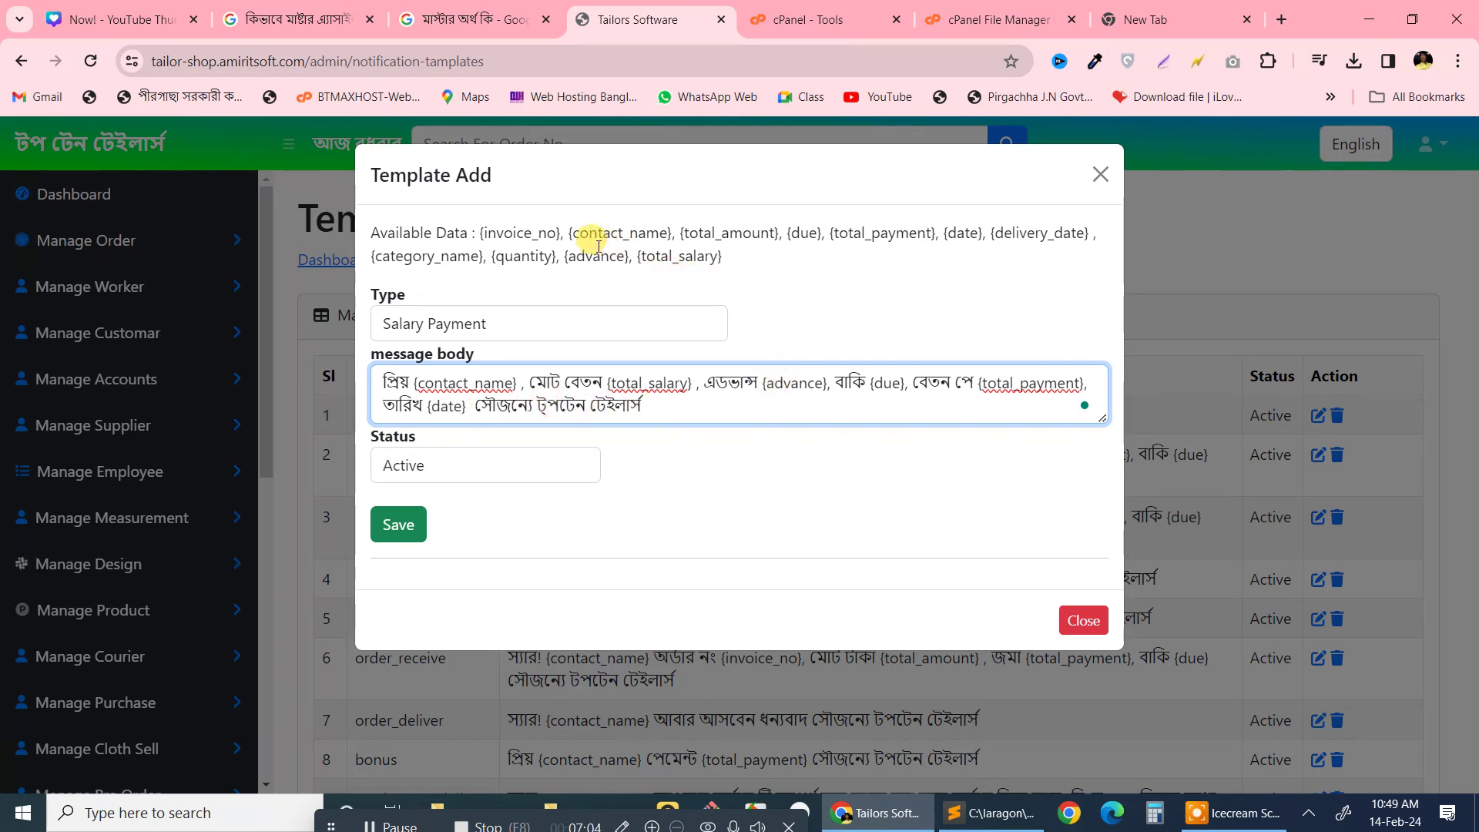
pyautogui.moveTo(574, 232); pyautogui.dragTo(749, 231)
pyautogui.click(749, 231)
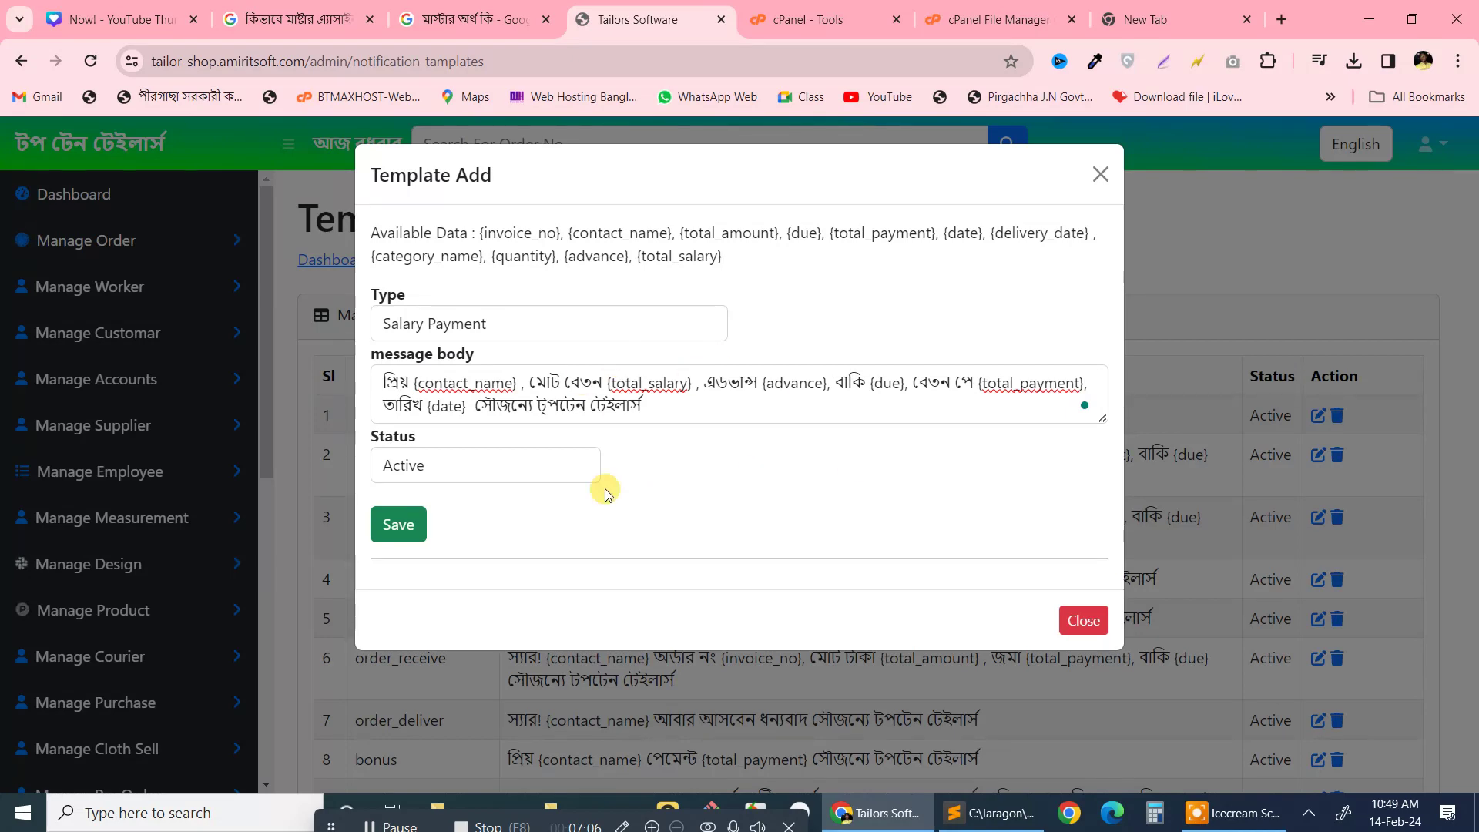
# Switch to Sublime Text and examine the available data, type, message body and status fields in create.blade.php.
pyautogui.click(989, 812)
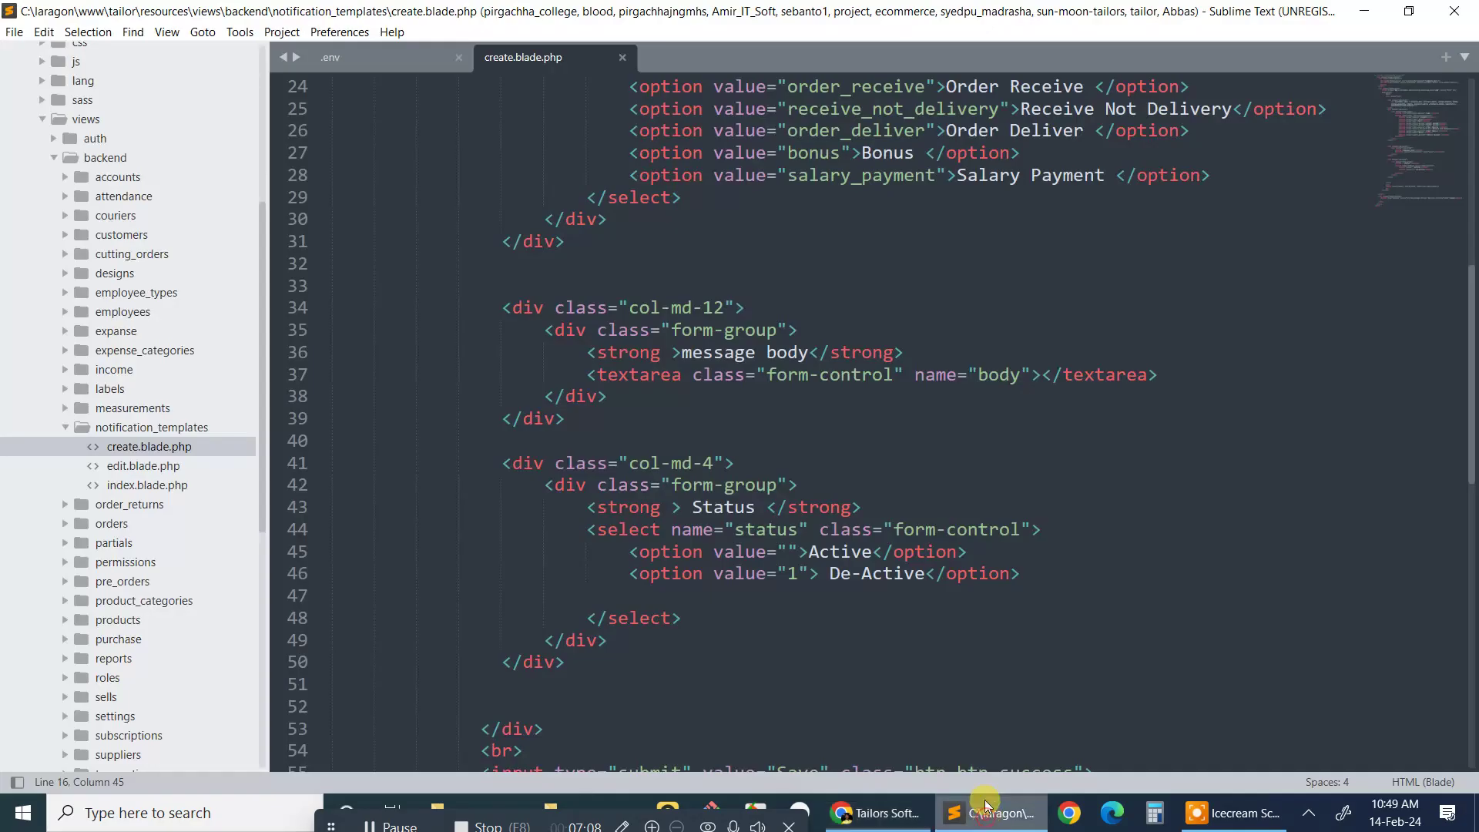
pyautogui.scroll(-5, 824, 431)
pyautogui.scroll(10, 831, 455)
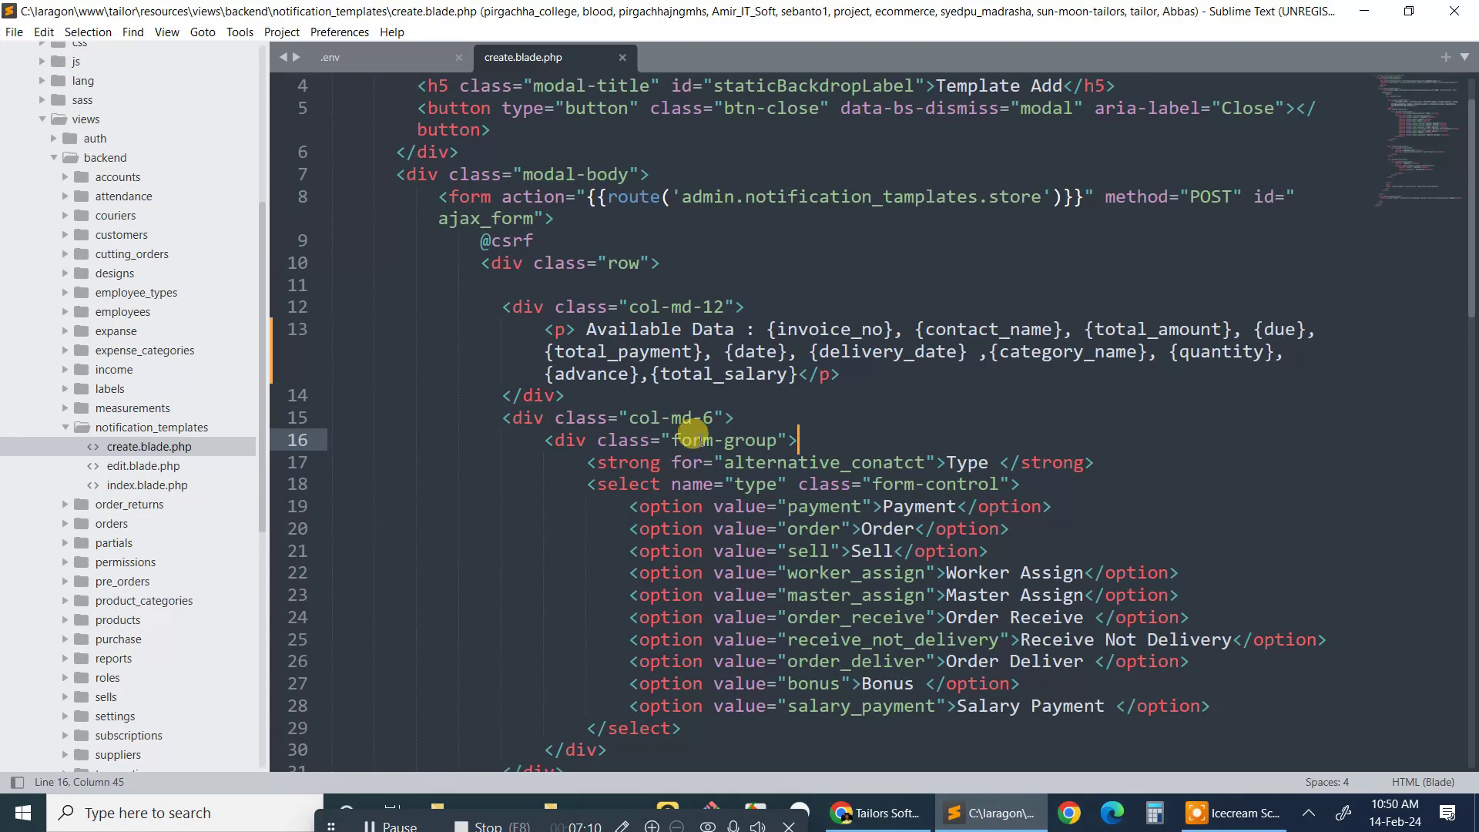
pyautogui.scroll(-7, 805, 449)
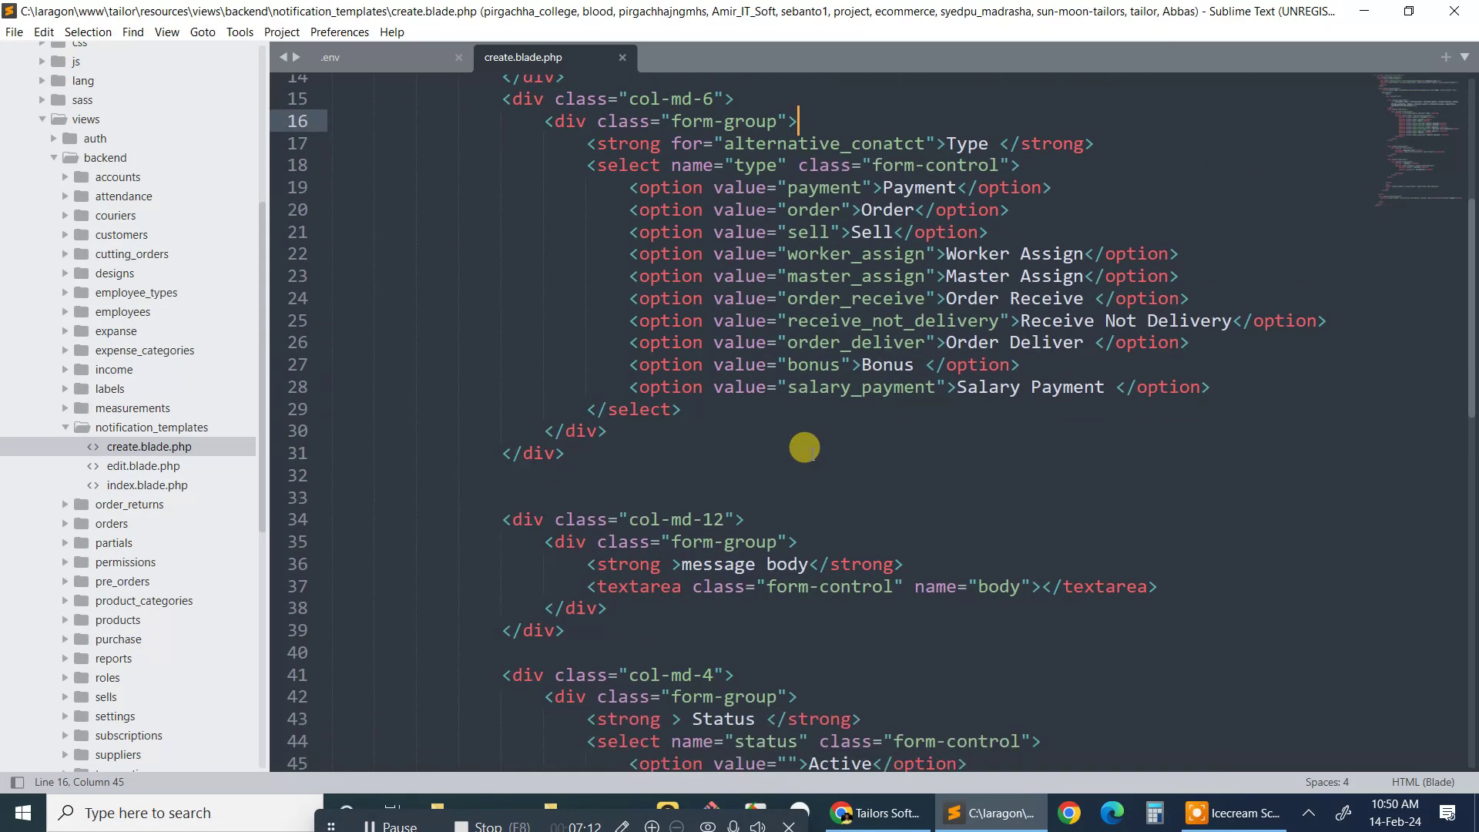
pyautogui.scroll(-1, 862, 515)
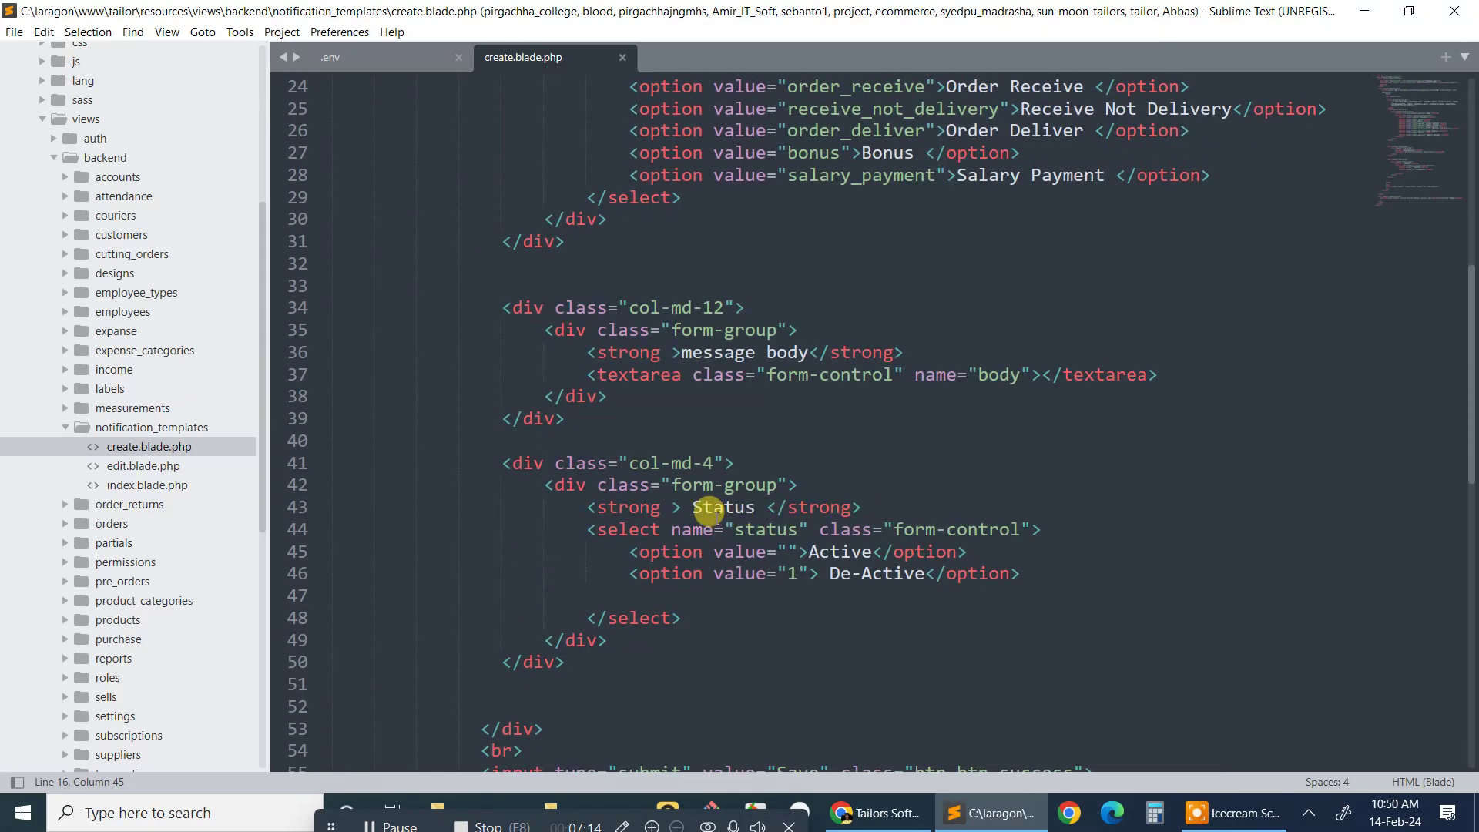
pyautogui.moveTo(583, 506); pyautogui.dragTo(769, 610)
pyautogui.click(838, 531)
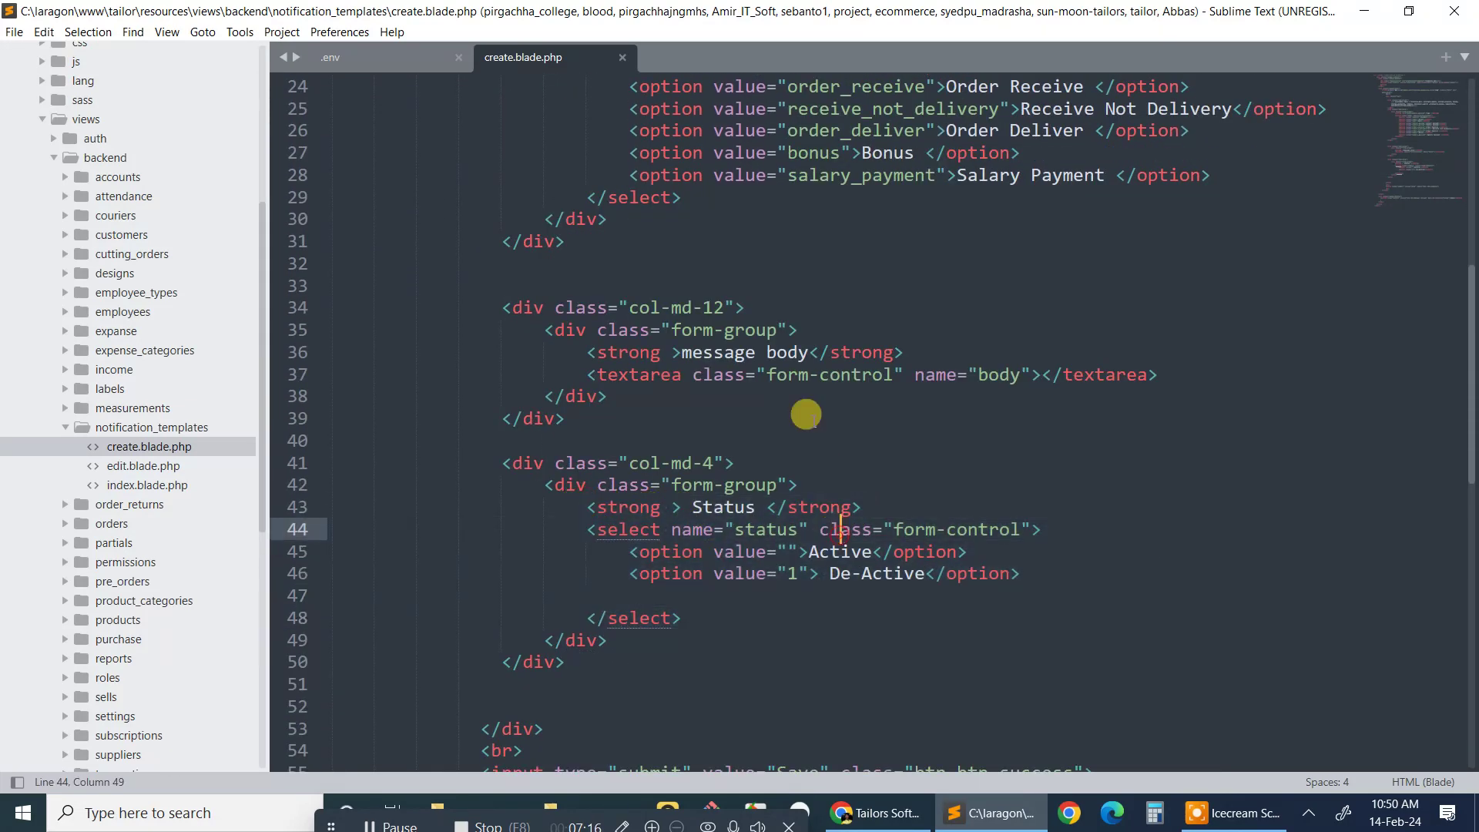
pyautogui.click(871, 506)
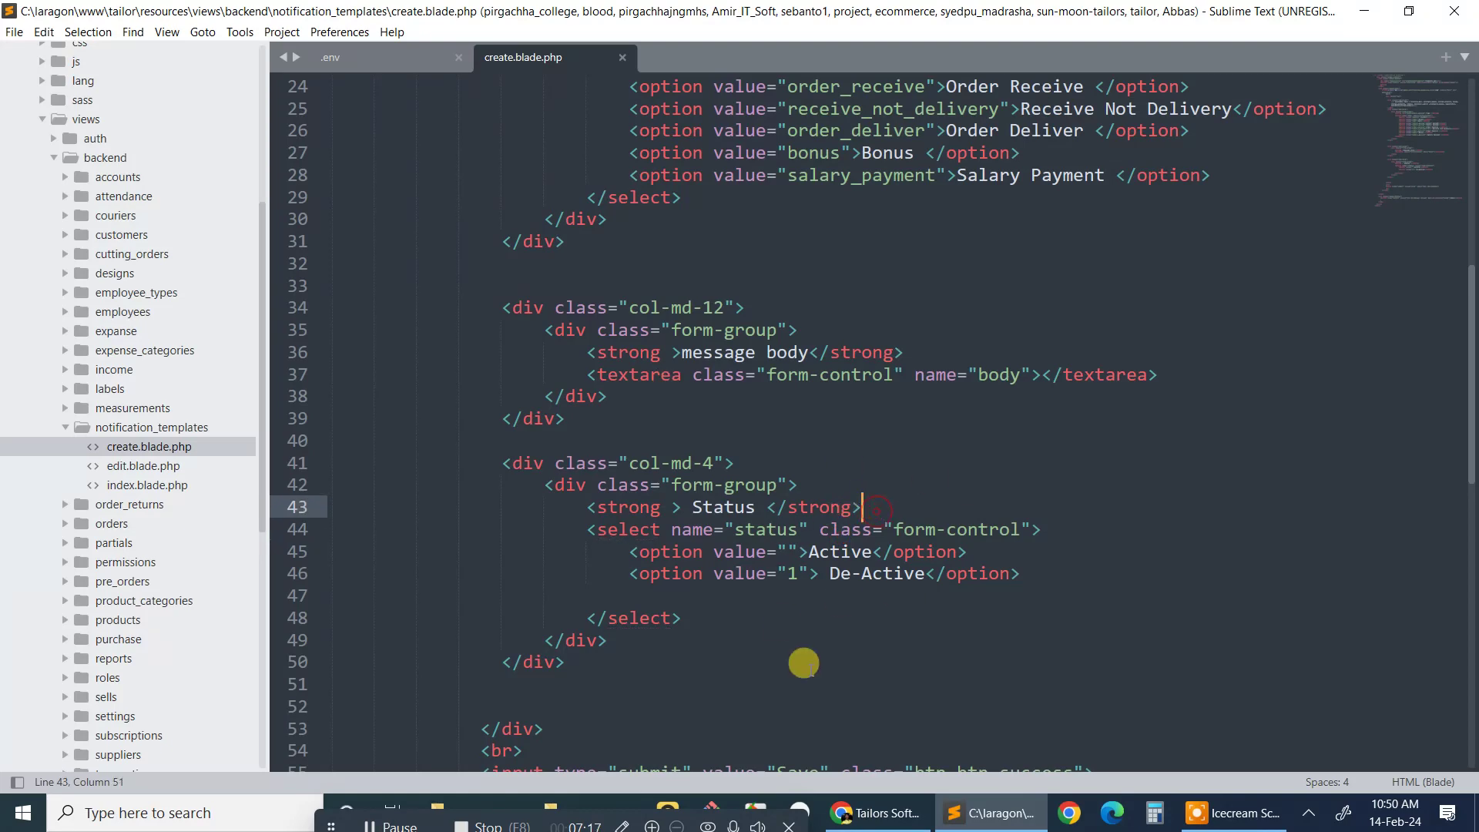
# Switch back to Chrome and check the Active and De-Active status options of the new template.
pyautogui.click(875, 816)
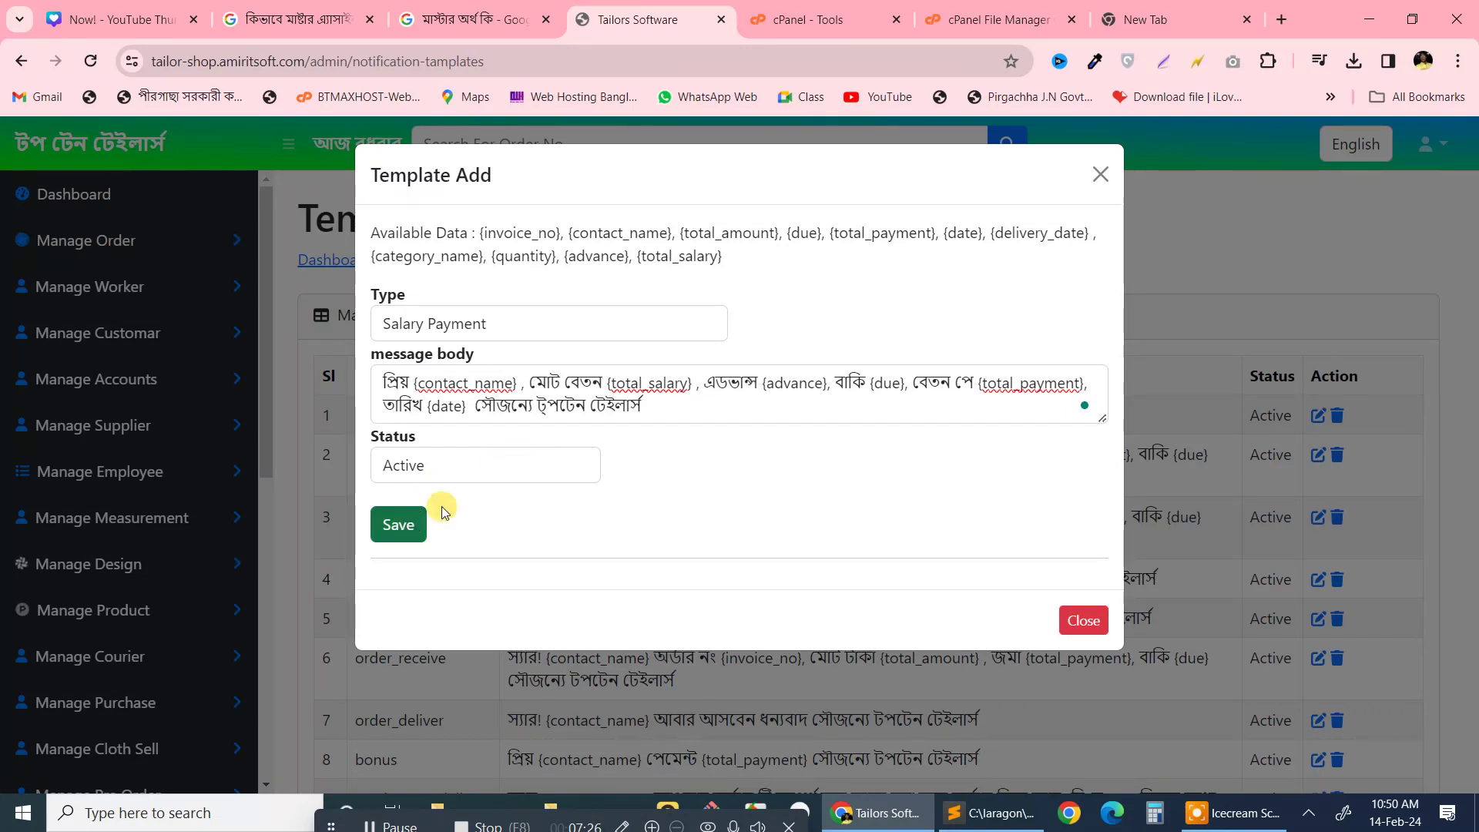
pyautogui.click(471, 473)
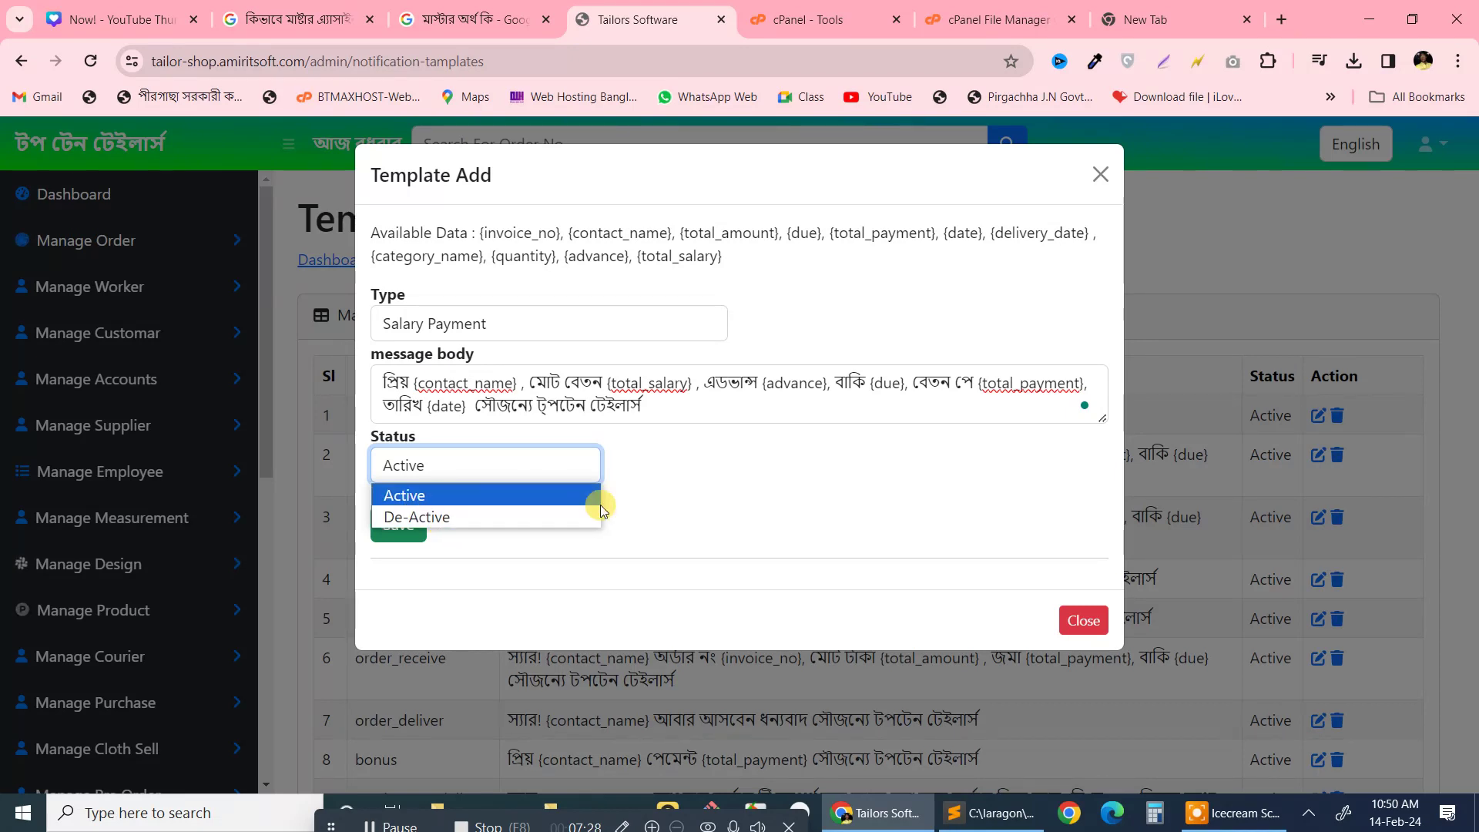
pyautogui.click(624, 502)
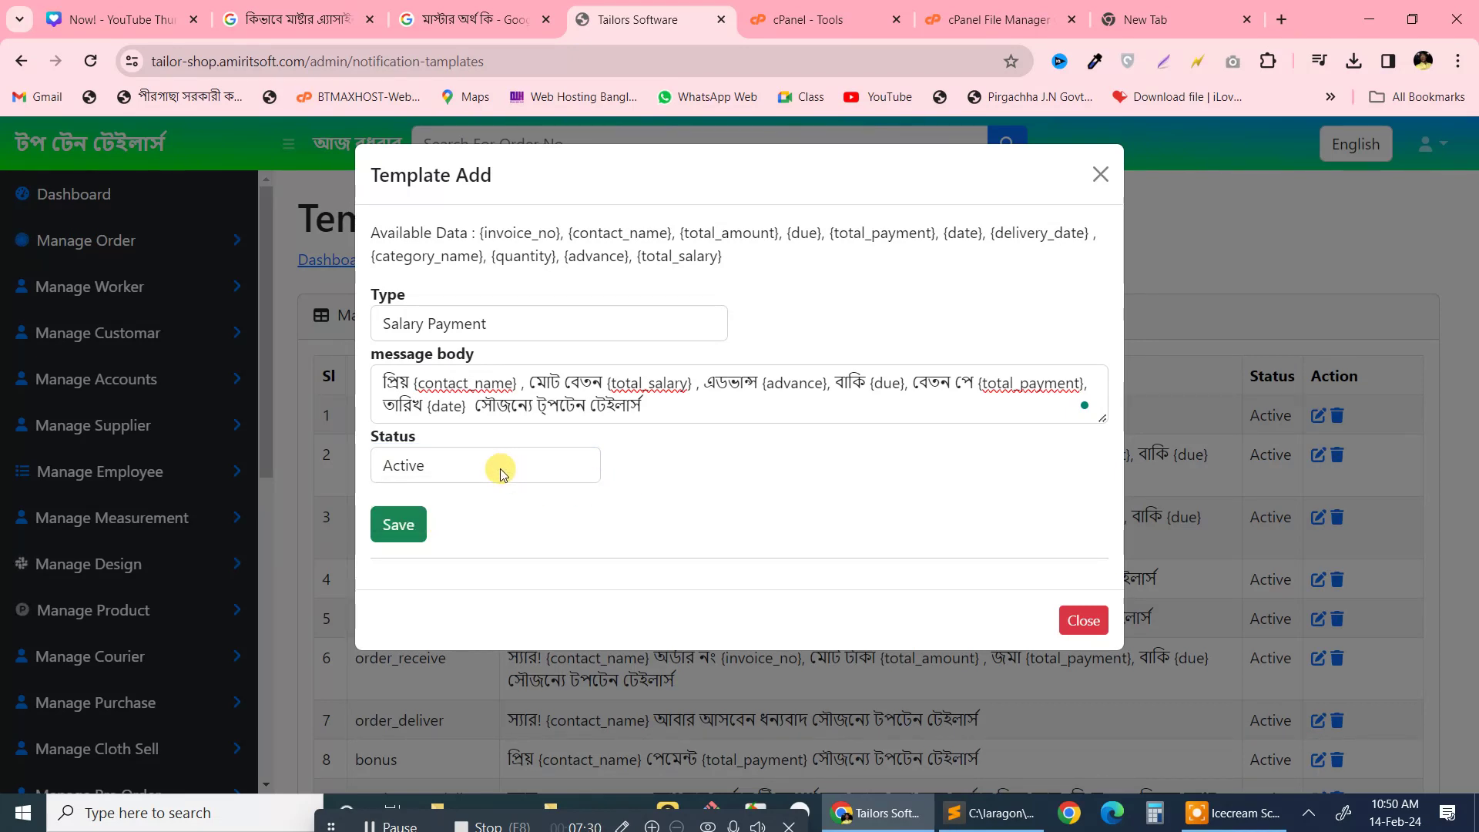
pyautogui.click(567, 465)
pyautogui.click(654, 465)
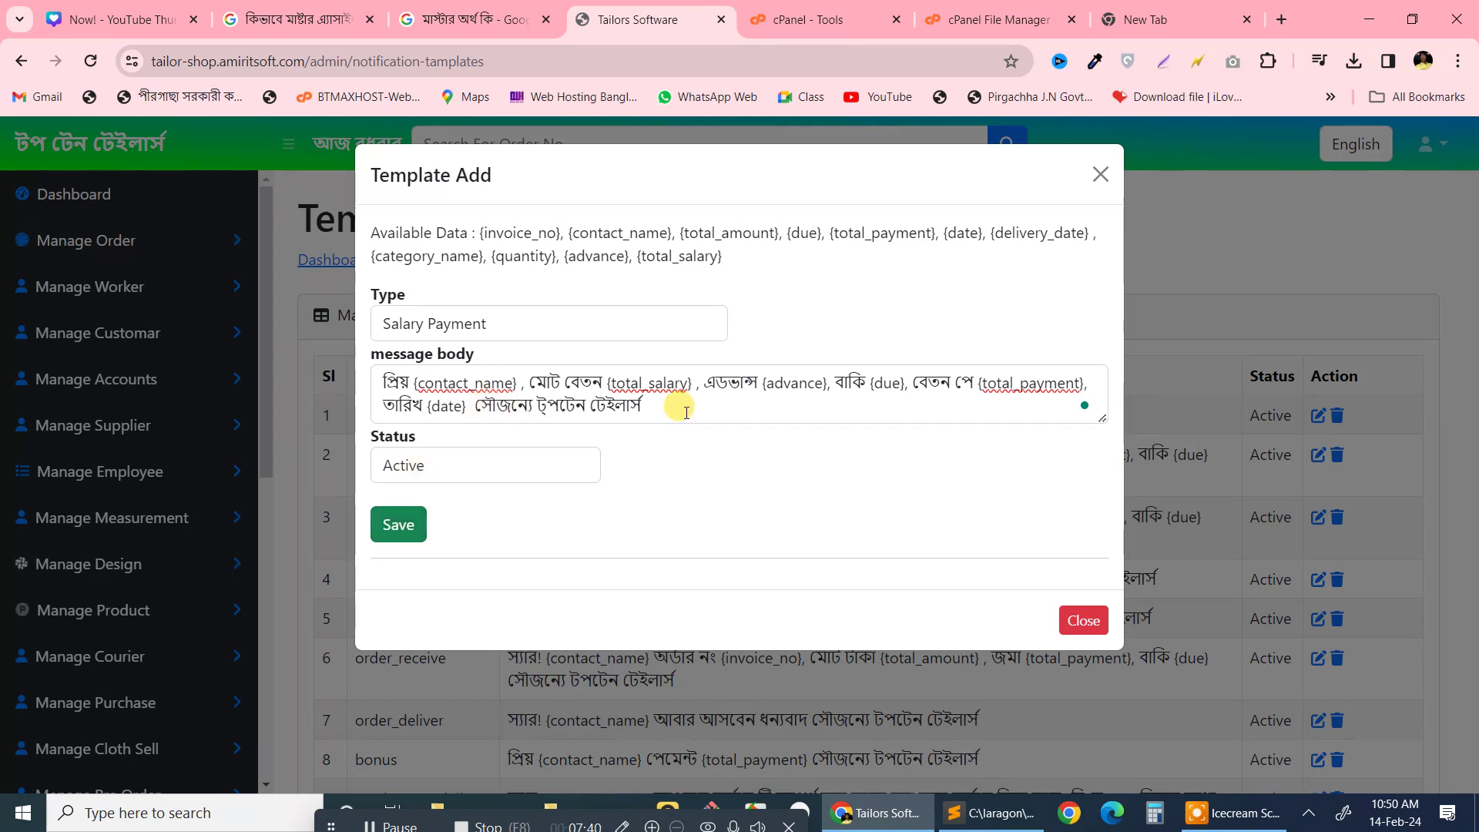
# Review the message body, keep the status Active and save the Salary Payment template.
pyautogui.moveTo(685, 412); pyautogui.dragTo(430, 406)
pyautogui.click(429, 389)
pyautogui.click(437, 456)
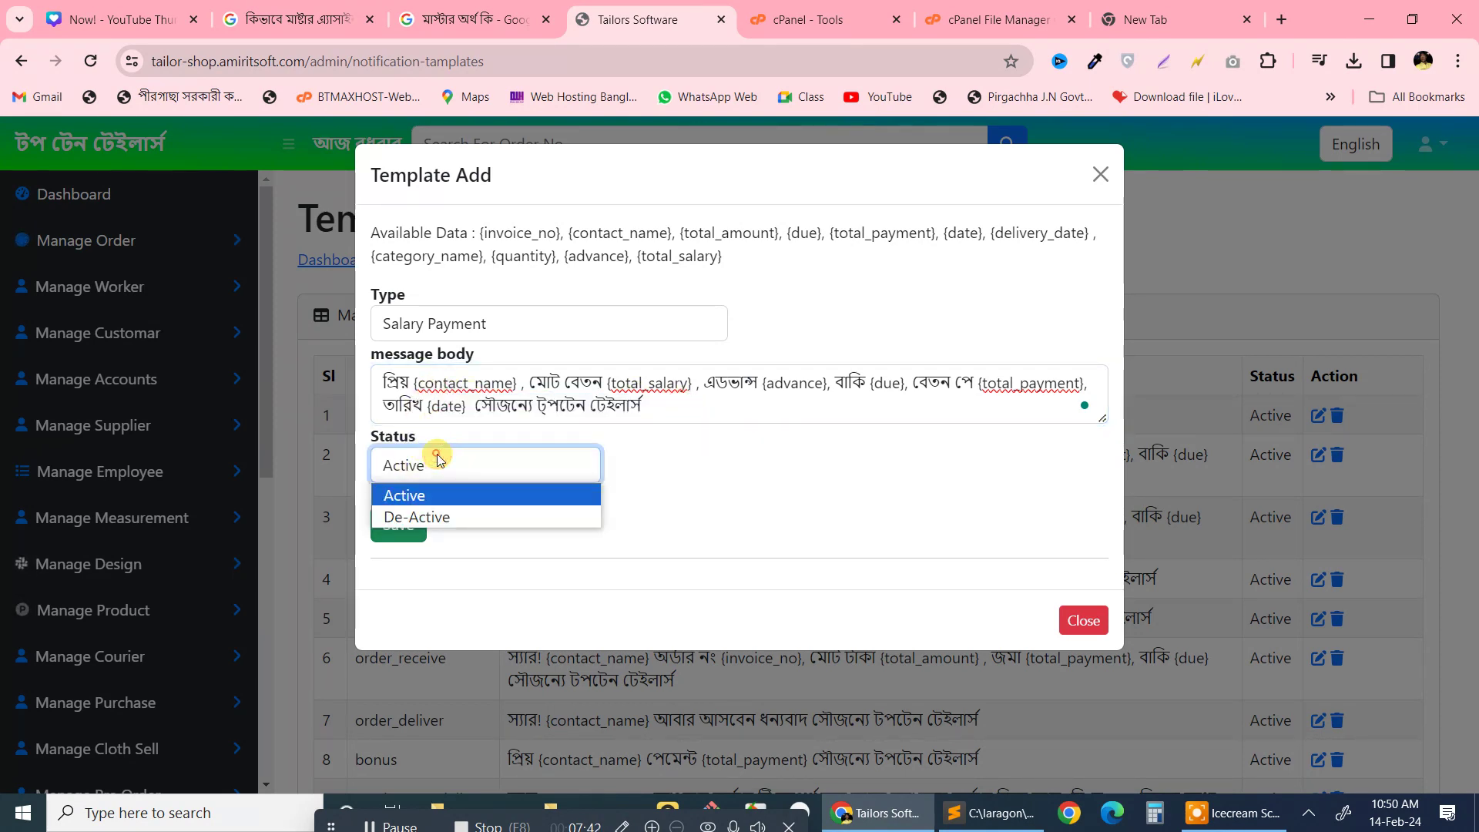
pyautogui.click(700, 502)
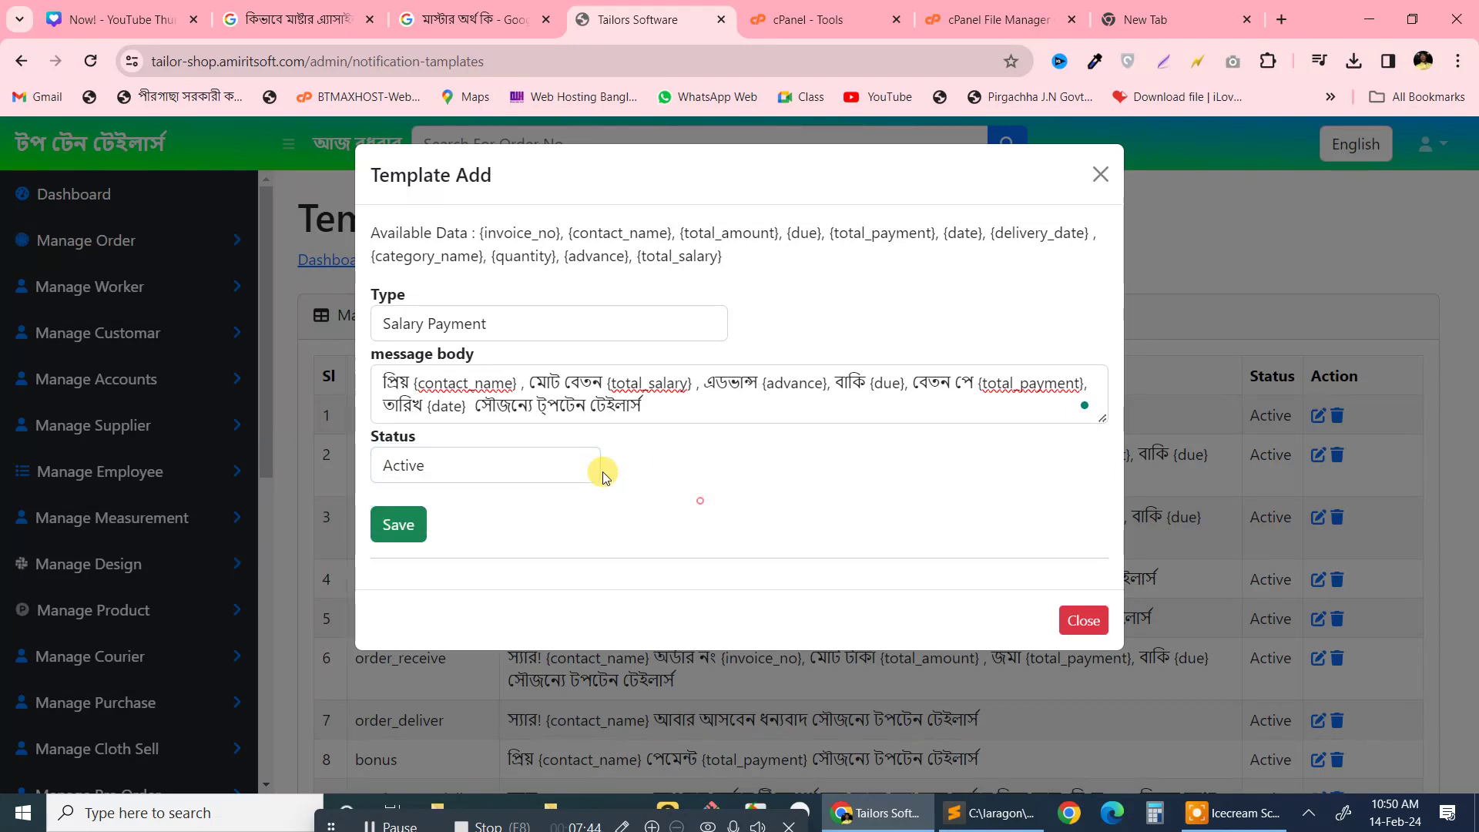
pyautogui.click(538, 465)
pyautogui.click(693, 485)
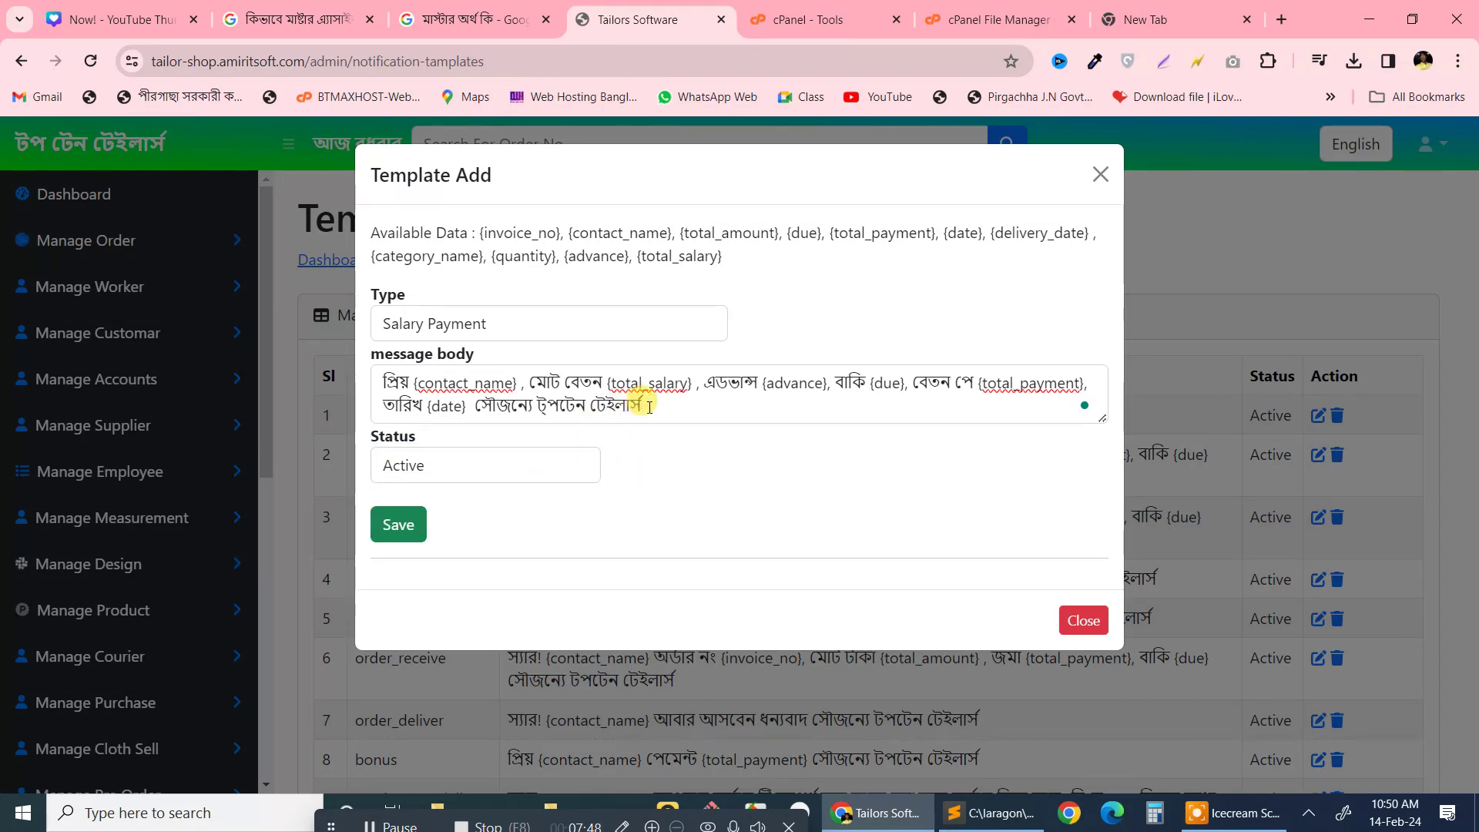
pyautogui.click(473, 462)
pyautogui.click(657, 488)
pyautogui.click(704, 387)
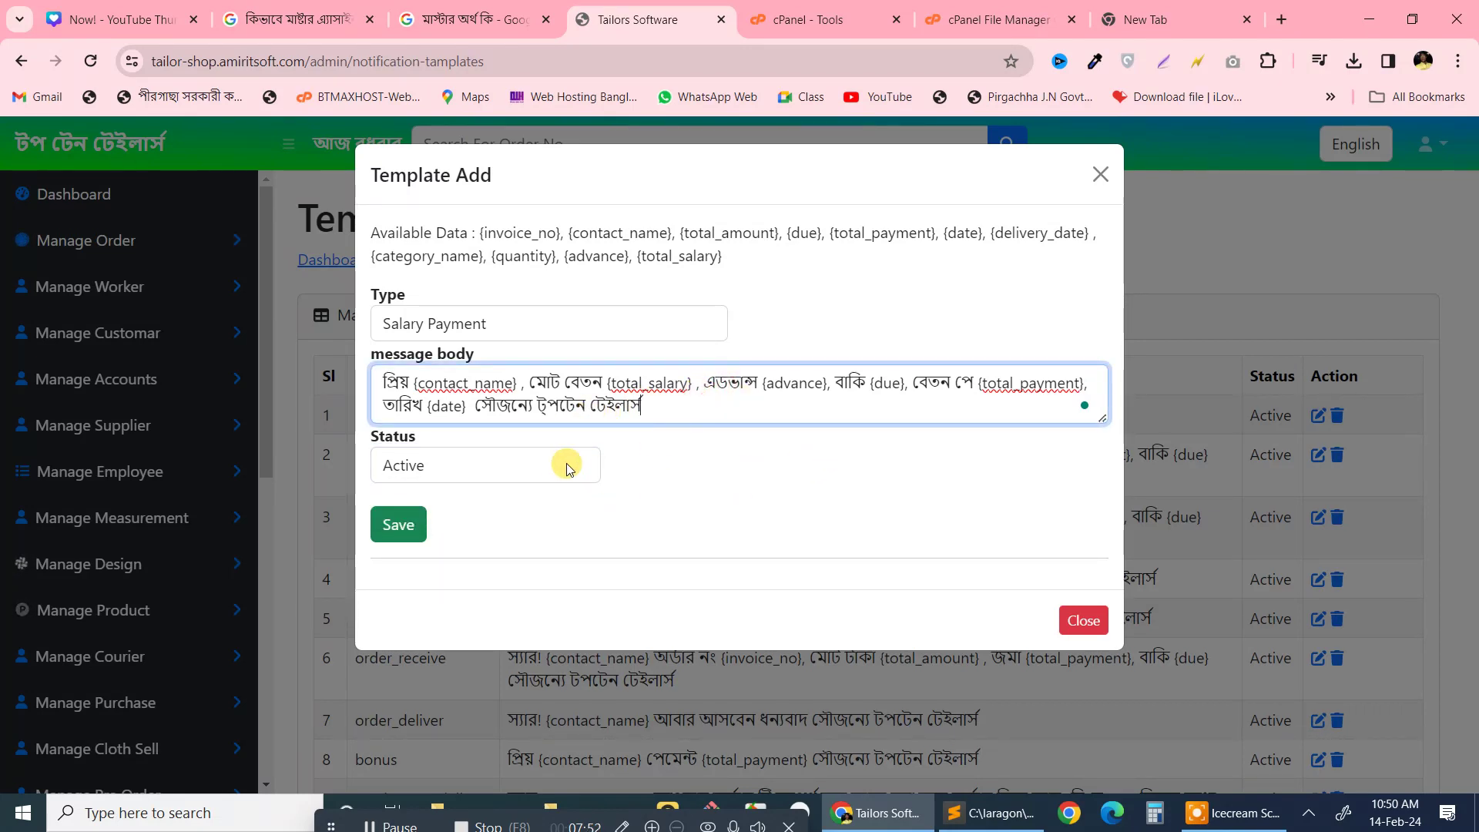
pyautogui.click(411, 529)
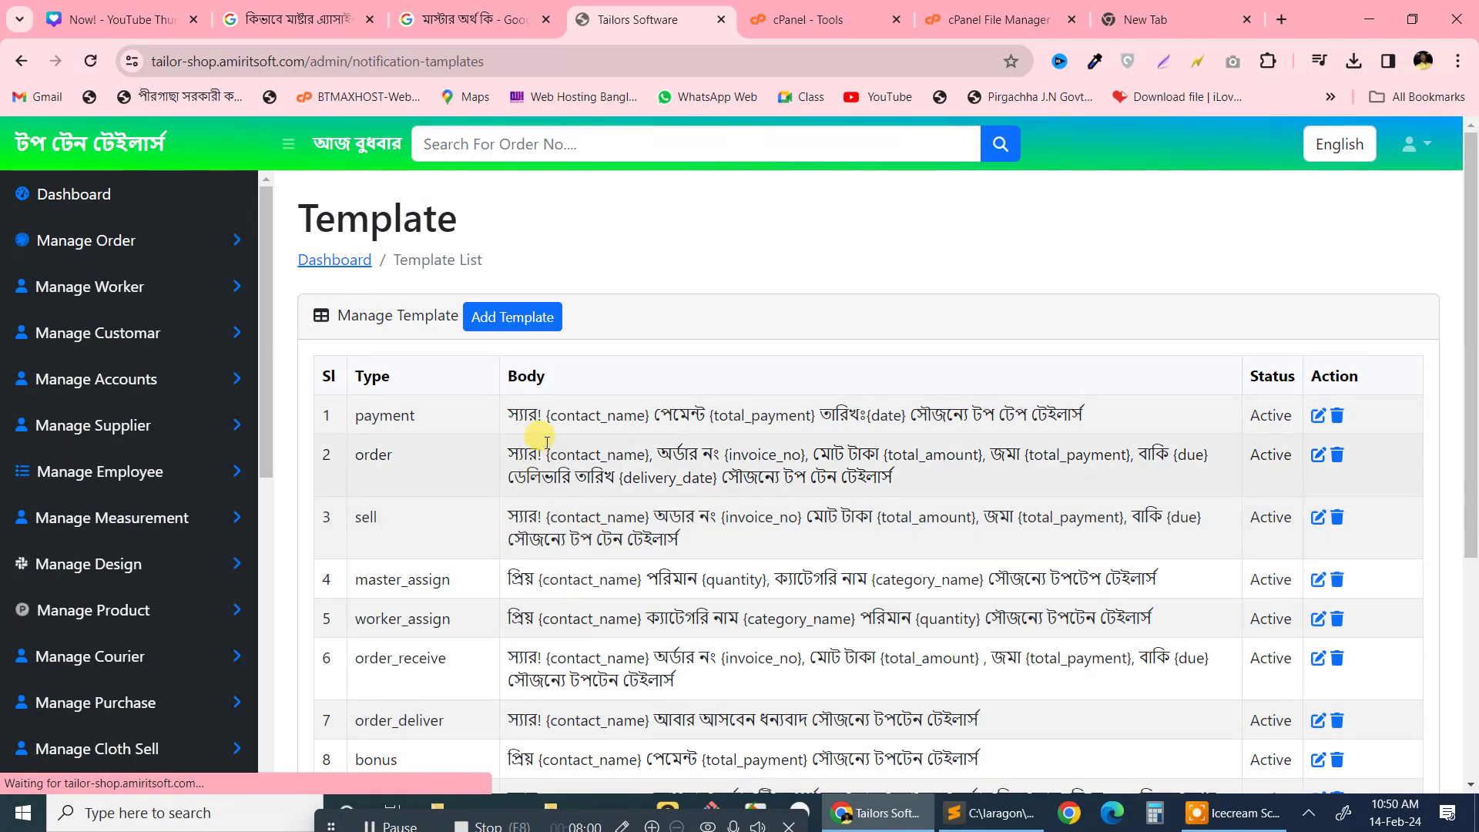
# Examine the template list down to the newly saved Bangla salary_payment entry.
pyautogui.moveTo(538, 432); pyautogui.dragTo(603, 617)
pyautogui.click(614, 568)
pyautogui.scroll(-1, 614, 567)
pyautogui.scroll(-4, 608, 562)
pyautogui.scroll(3, 604, 562)
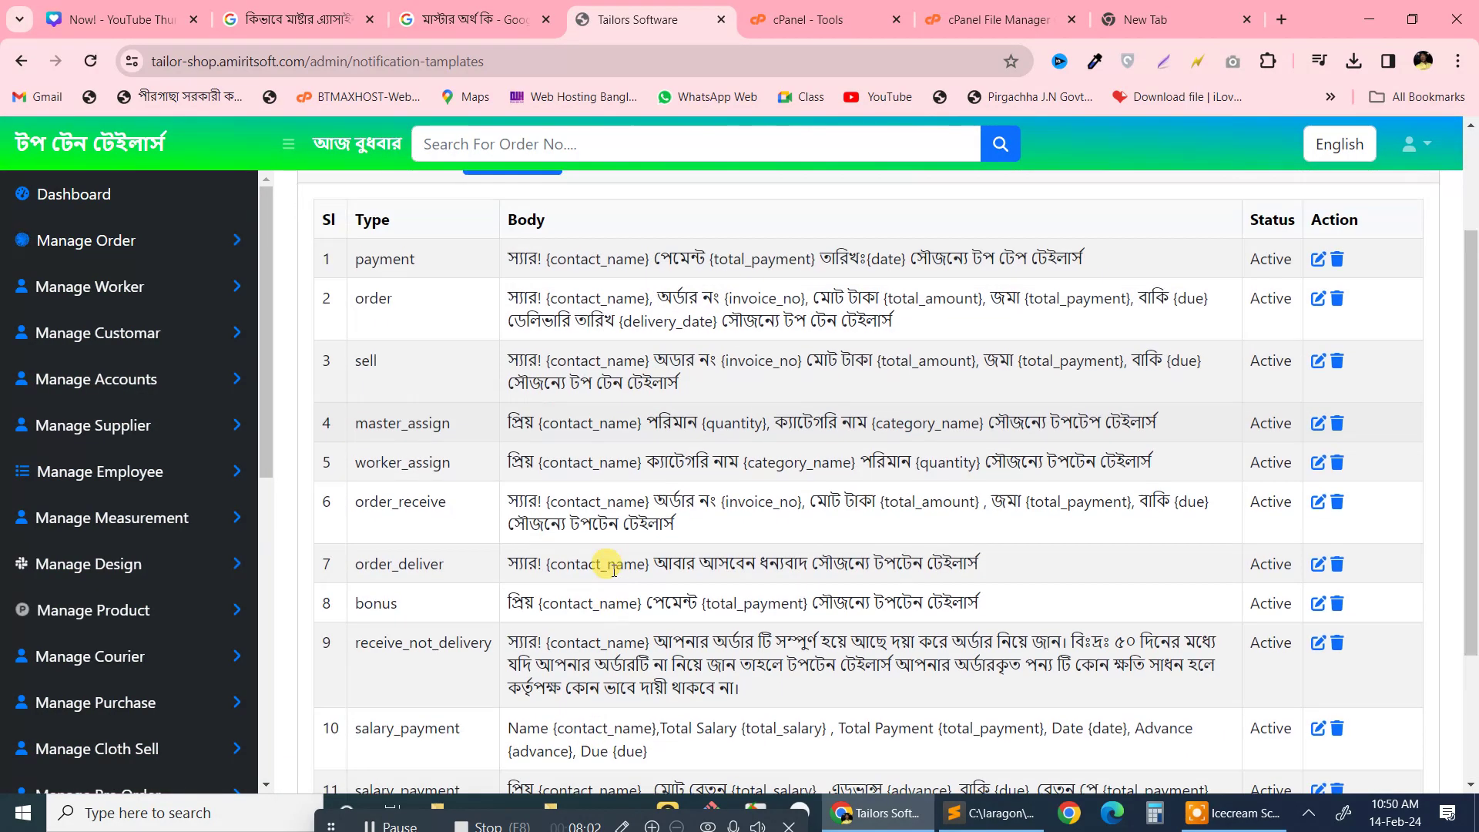
pyautogui.scroll(-3, 616, 559)
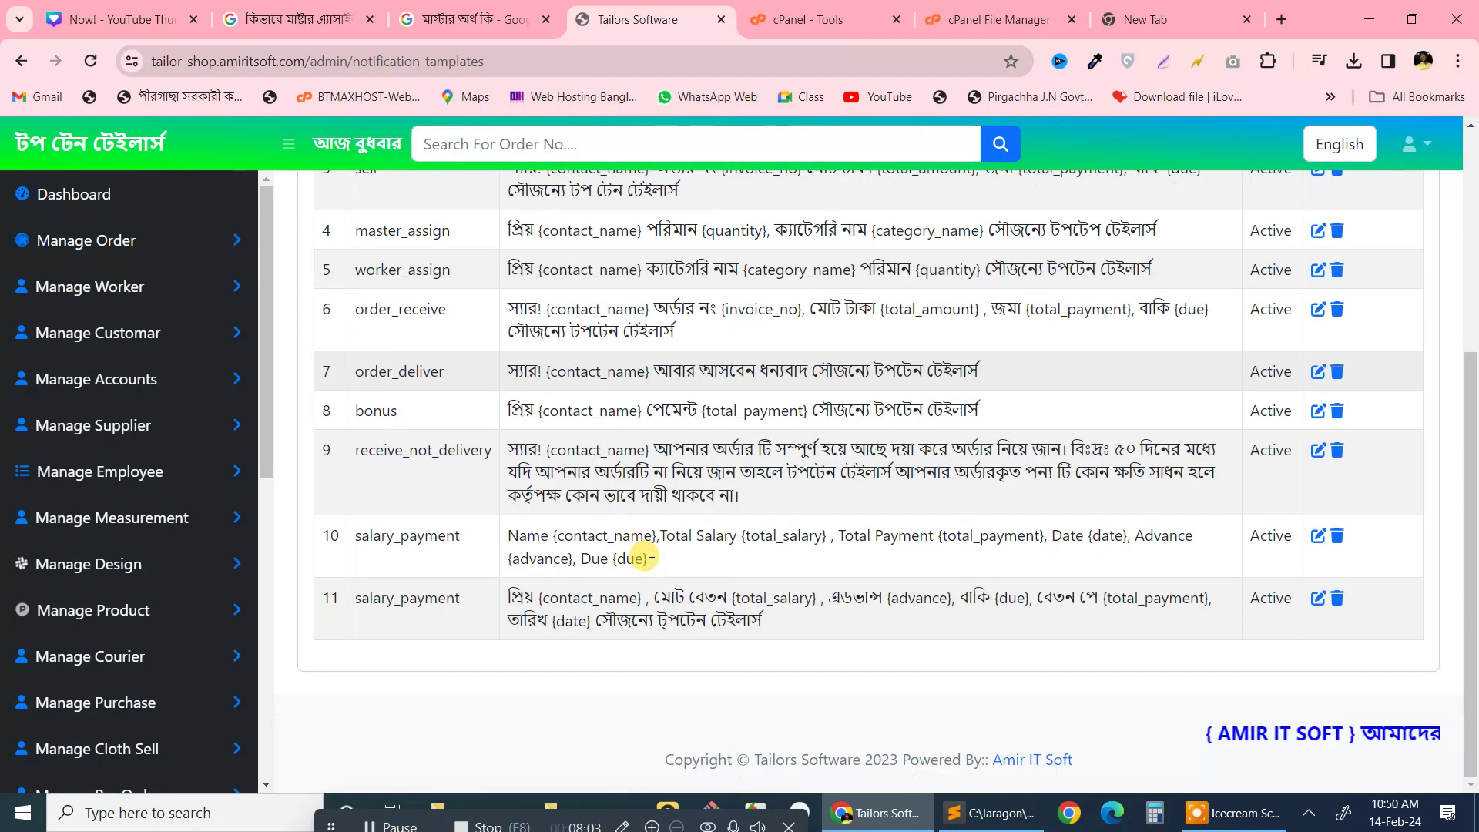
pyautogui.click(1215, 821)
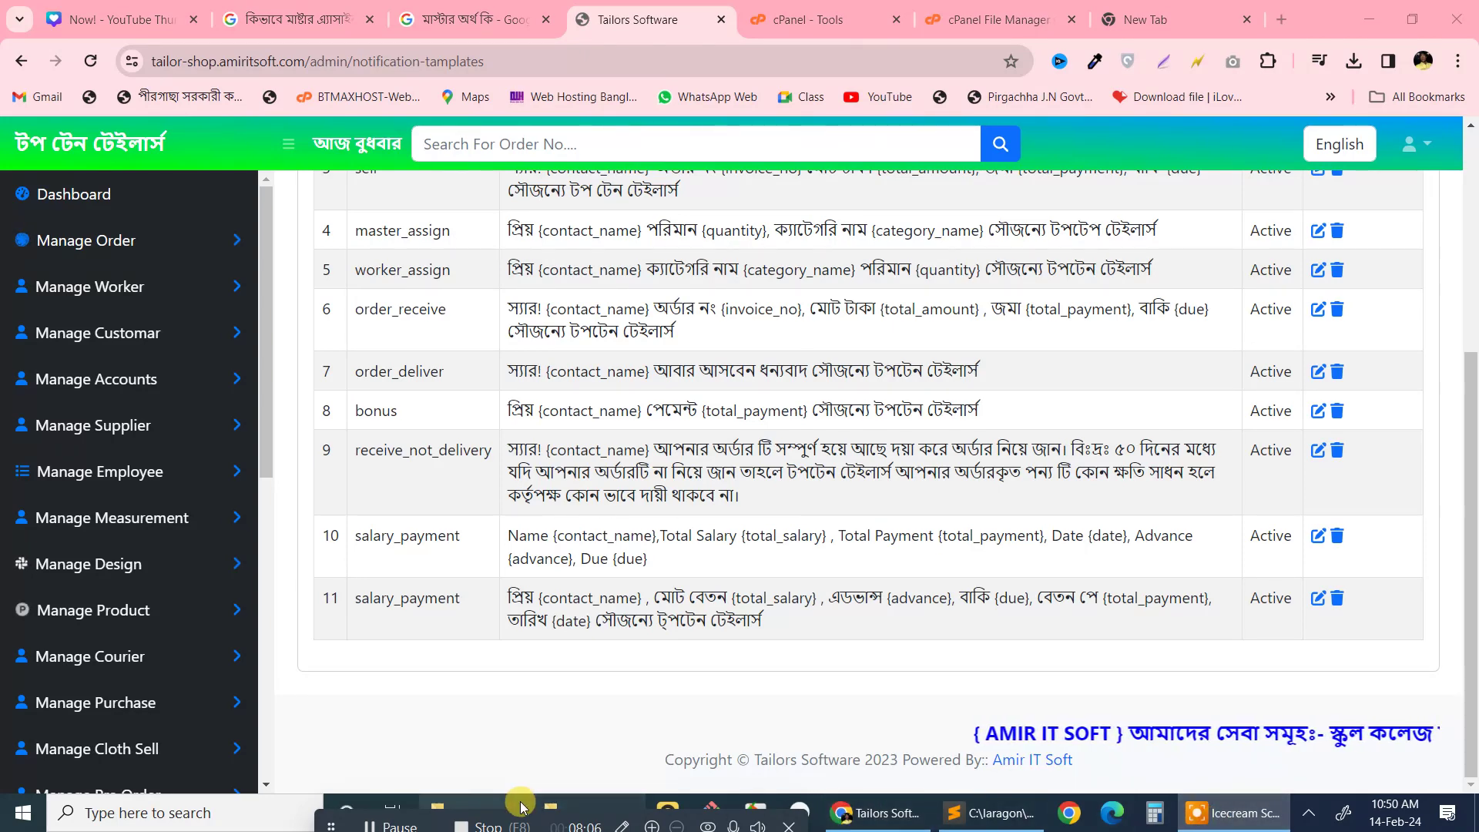